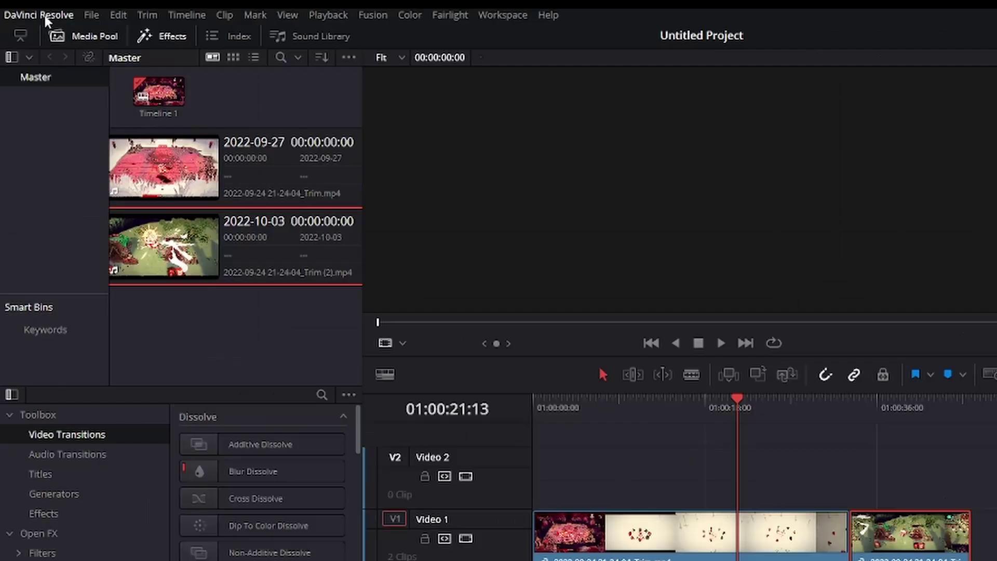
- In Keyboard Customization, look up the Normal Edit Mode (V) and Blade Edit Mode (C) shortcuts
left_click(31, 22)
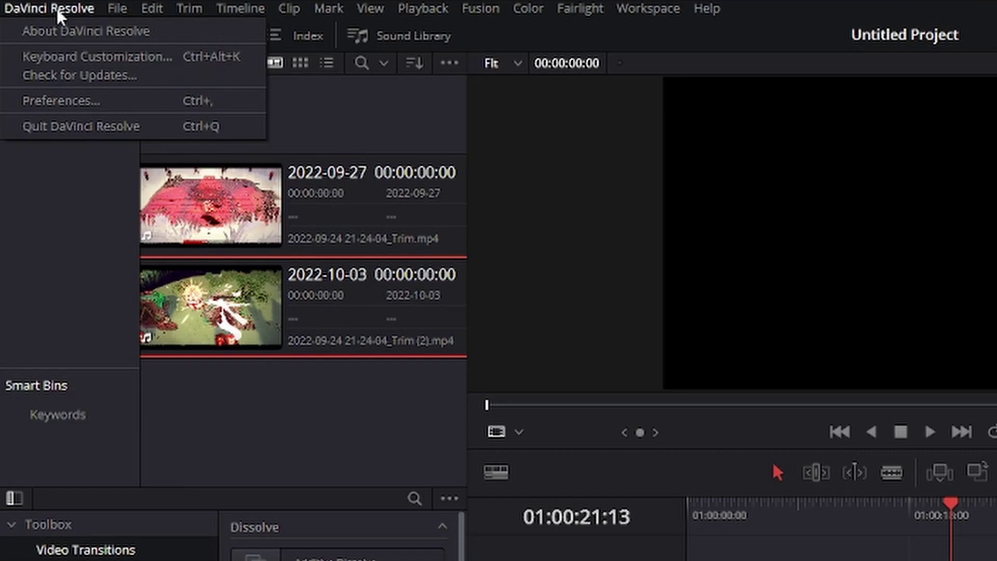
left_click(70, 56)
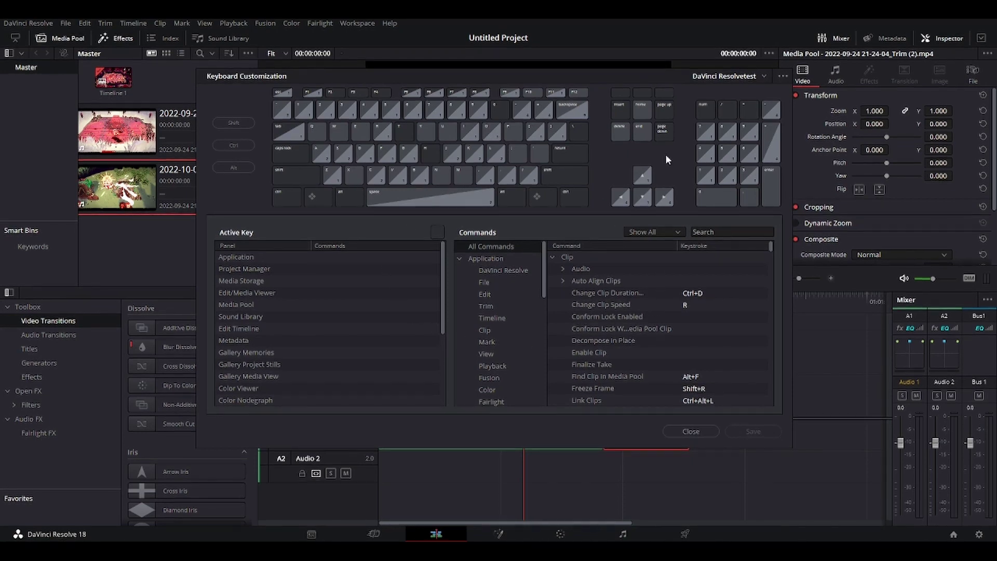
left_click(728, 231)
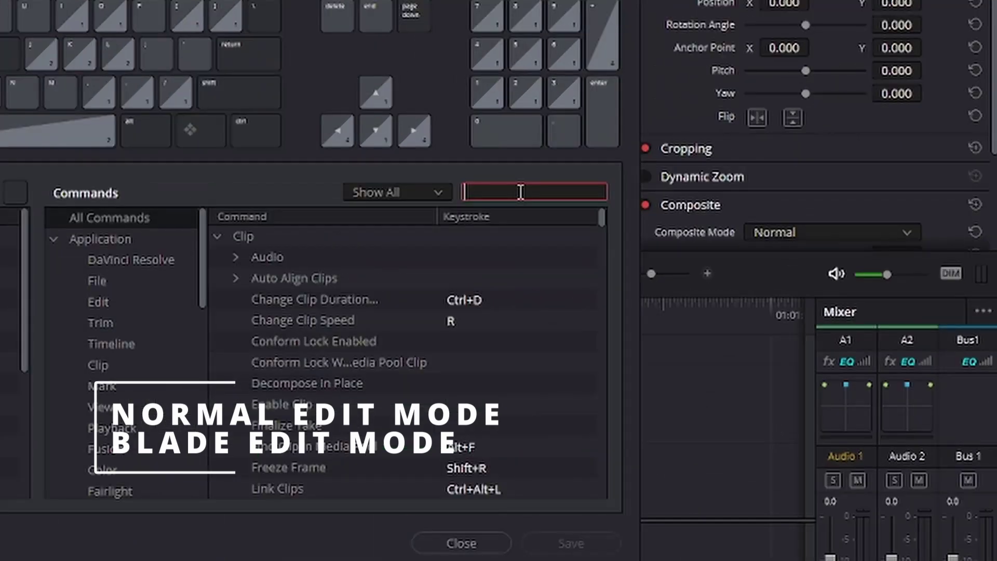
type("normal")
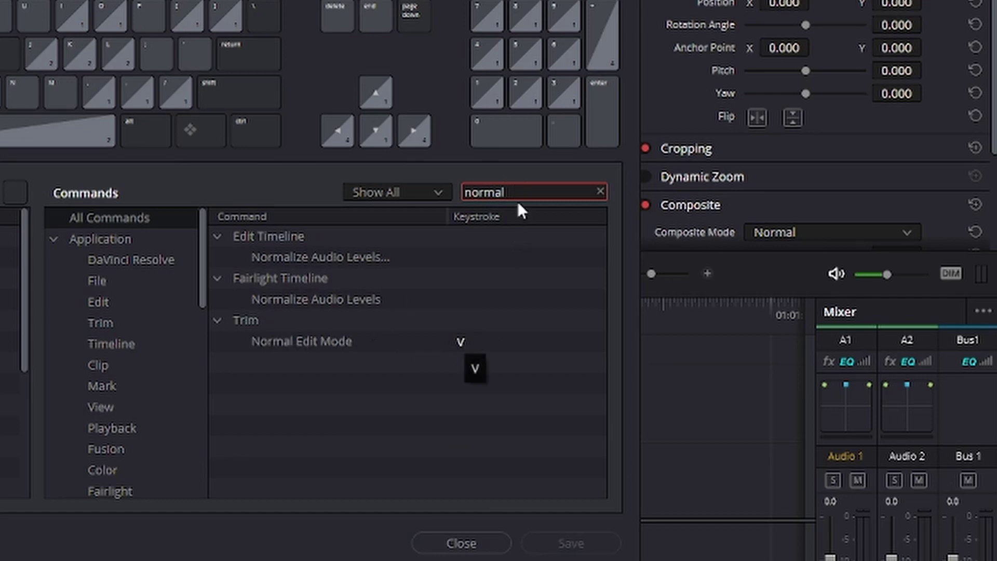
key("BackSpace")
key("BackSpace")
key("BackSpace")
key("BackSpace")
key("BackSpace")
key("BackSpace")
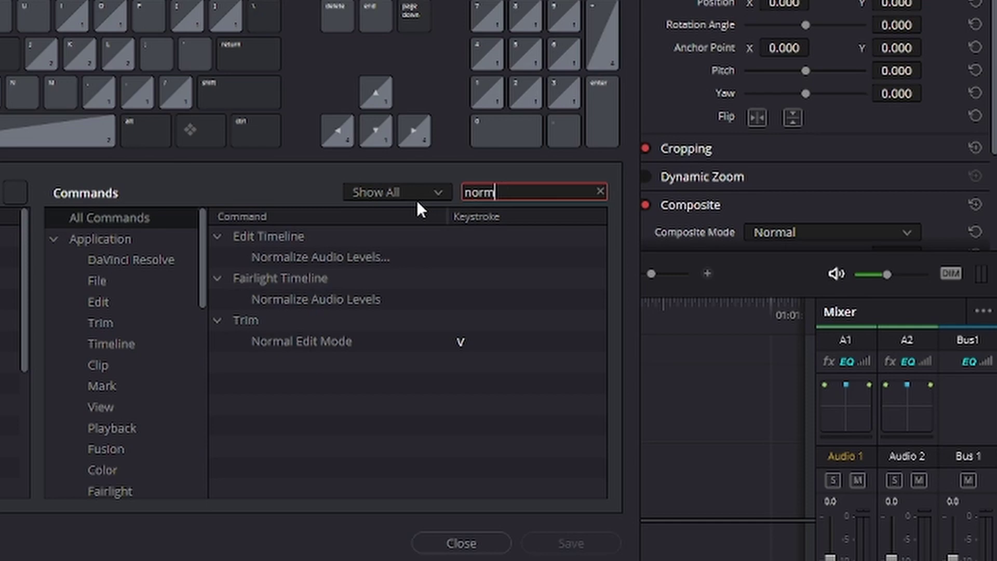
type("blade")
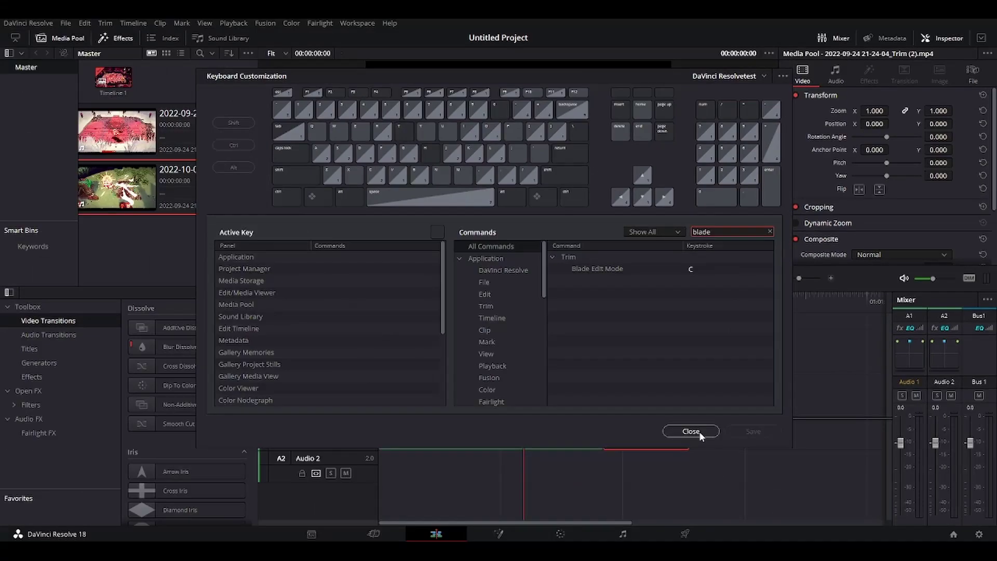
- Close the shortcut settings and blade-split the first clip at 01:00:23:01
left_click(474, 543)
mouse_move(526, 300)
left_mouse_down()
mouse_move(591, 301)
mouse_move(535, 303)
left_mouse_up()
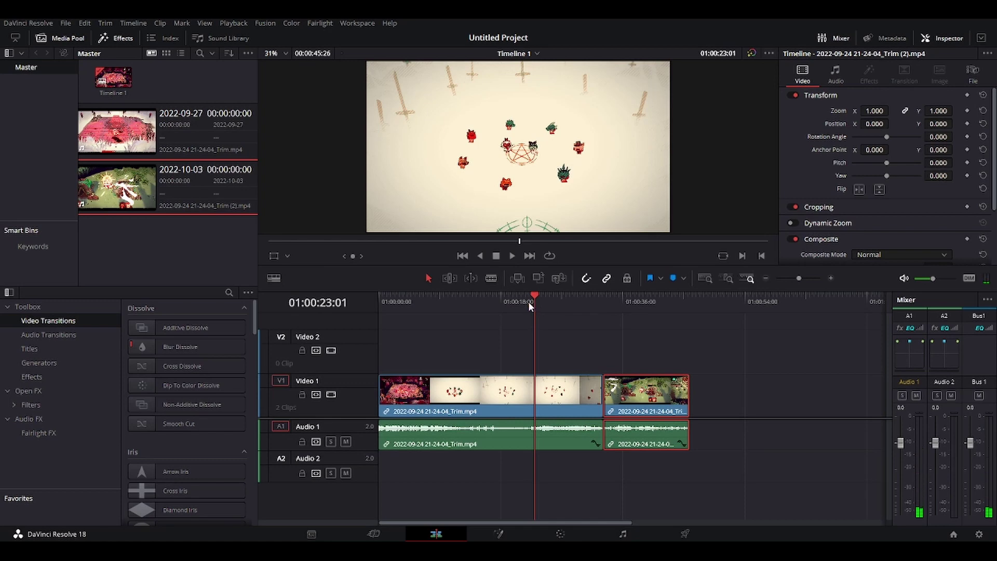
key("b")
left_click(537, 395)
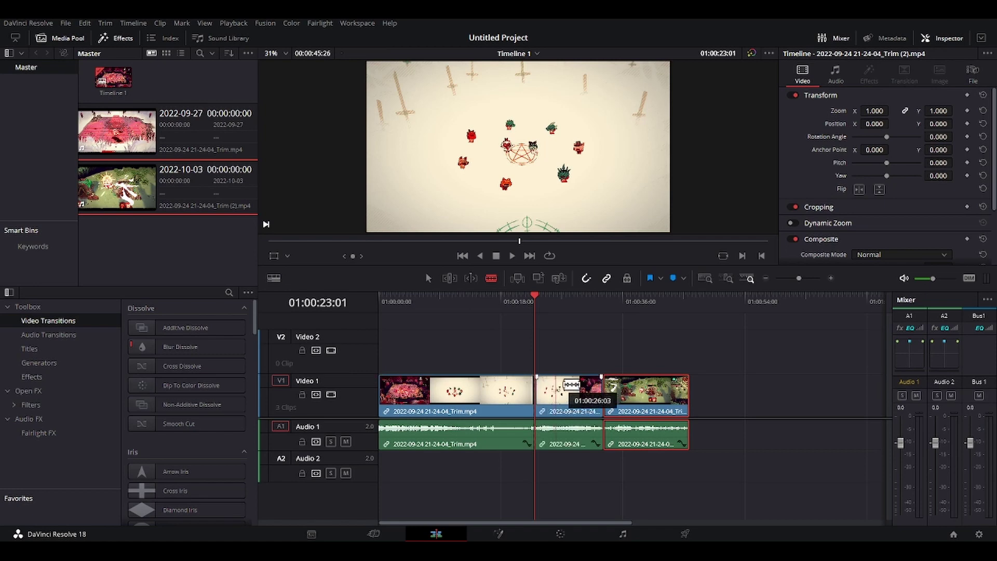
- Move the last two clips right to open a gap after the first clip
left_click(494, 295)
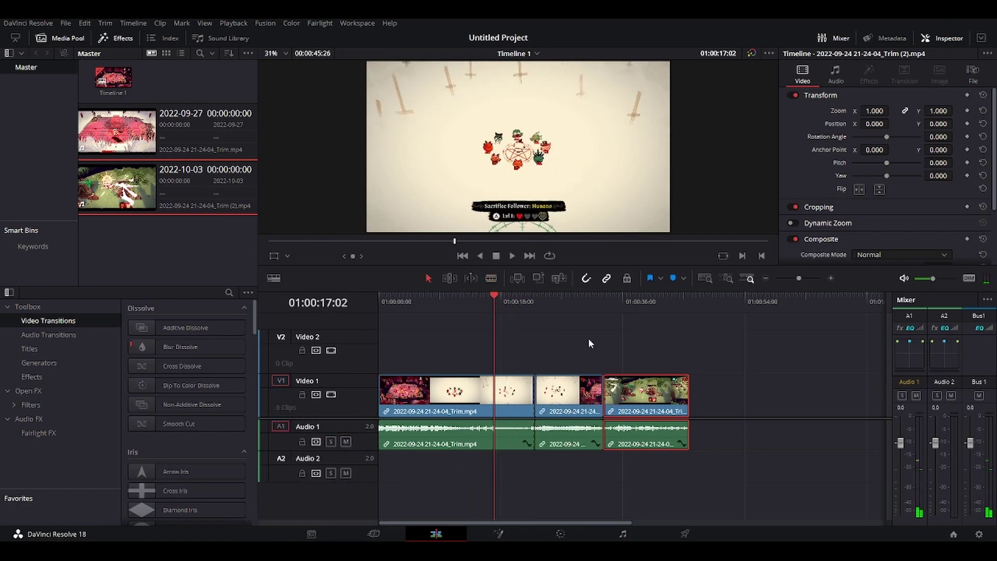
left_click_drag(565, 351, 659, 401)
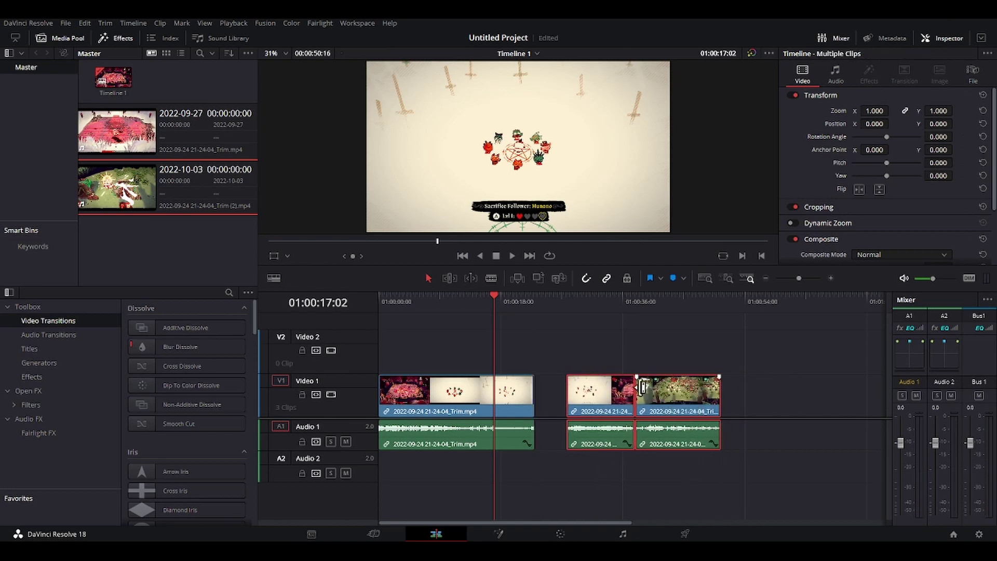
left_click(647, 365)
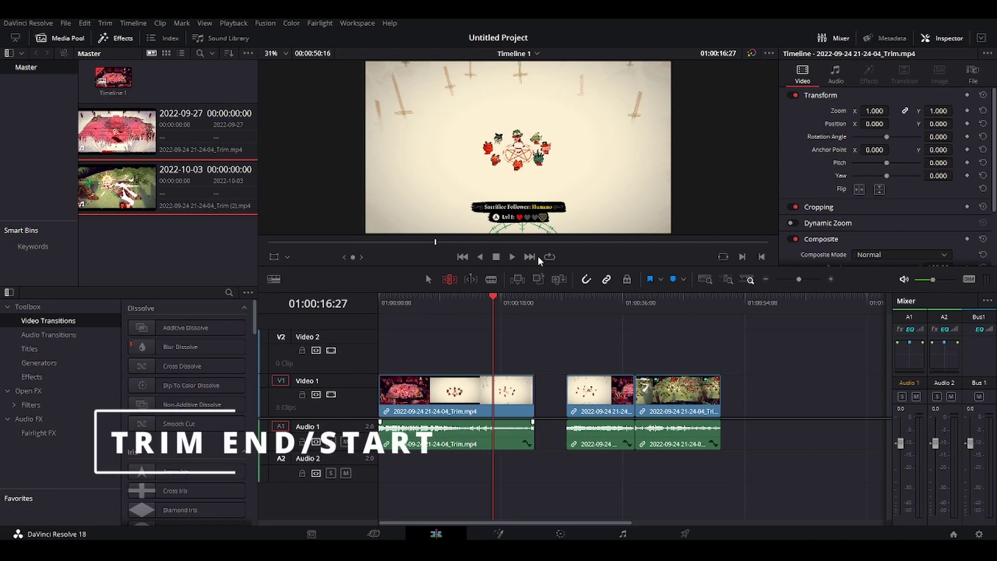
- In Keyboard Customization, look up the Trim Start (Q) and Trim End (W) shortcuts
key("q")
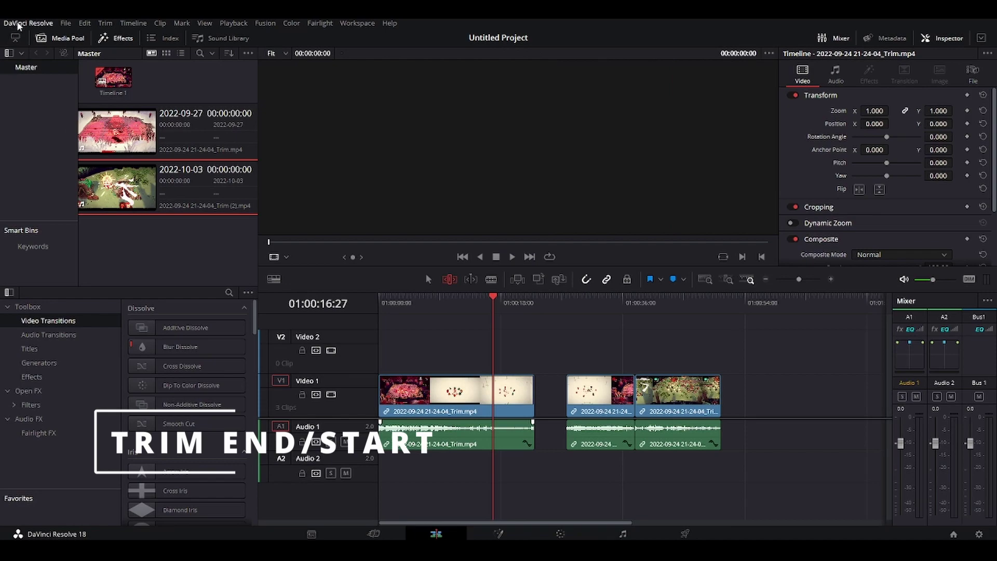
left_click(18, 24)
left_click(42, 36)
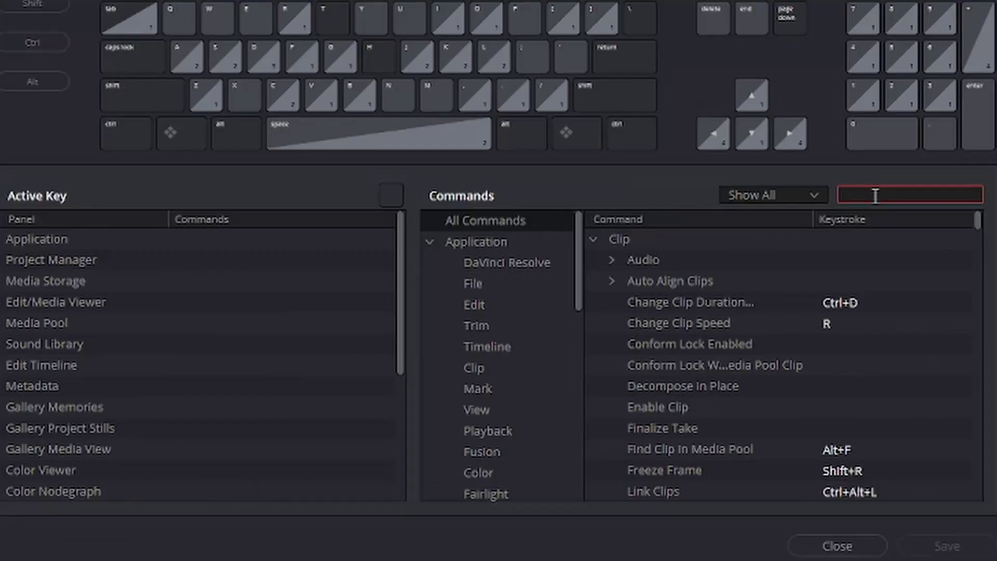
type("trim st")
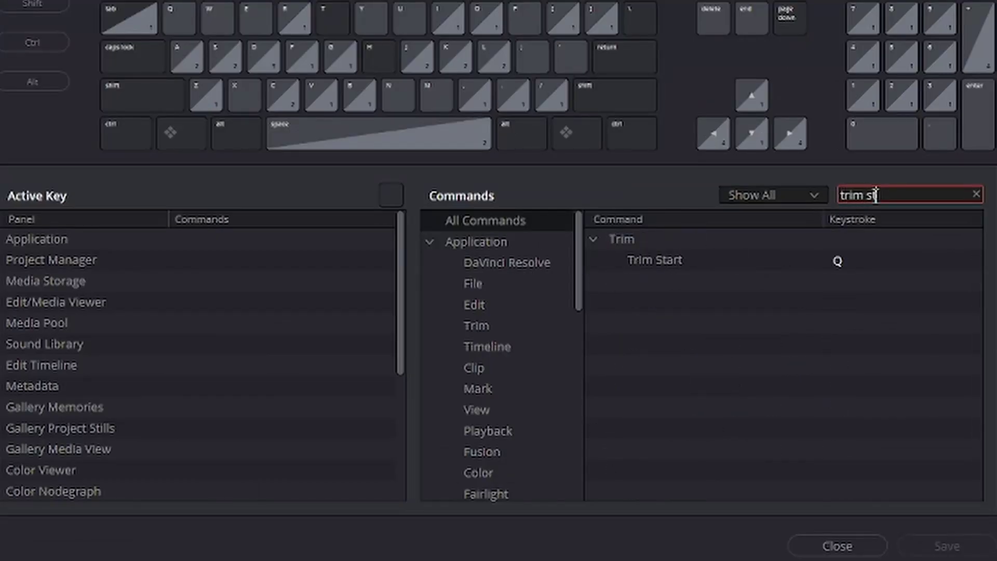
type("a")
left_click(830, 261)
key("BackSpace")
key("BackSpace")
key("BackSpace")
type("end")
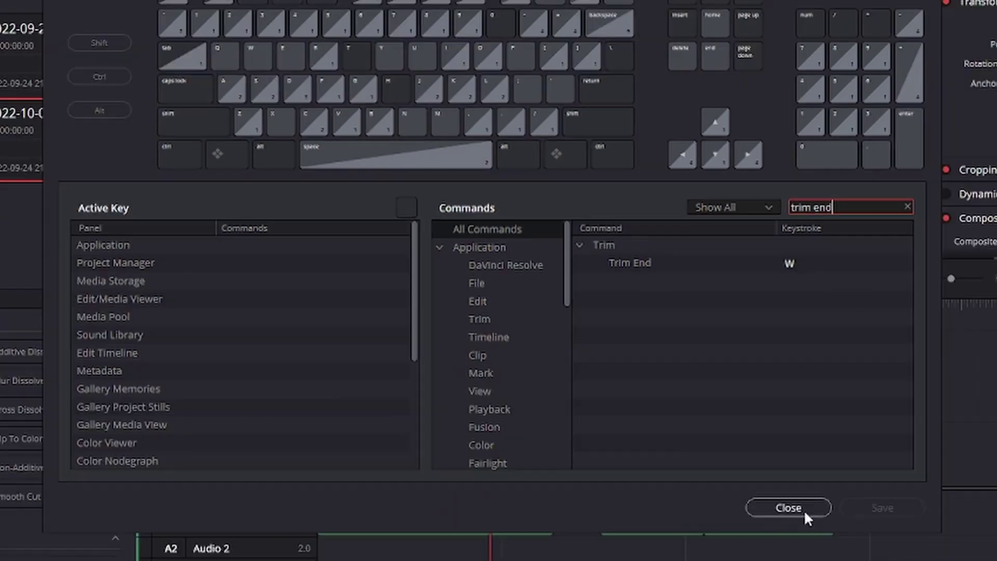
- Close the shortcut settings and move the later clips left to close the gap
left_click(860, 553)
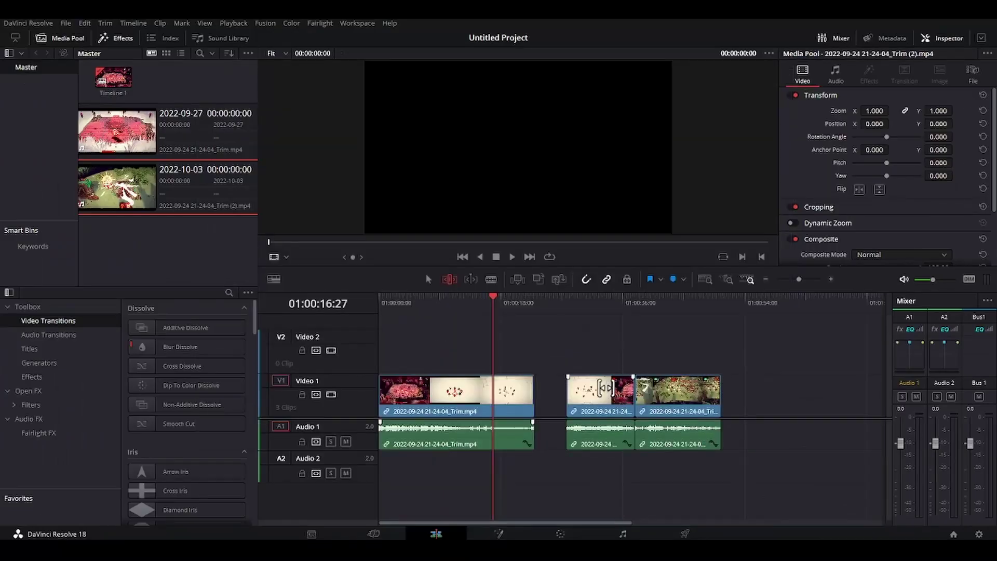
left_click(714, 442)
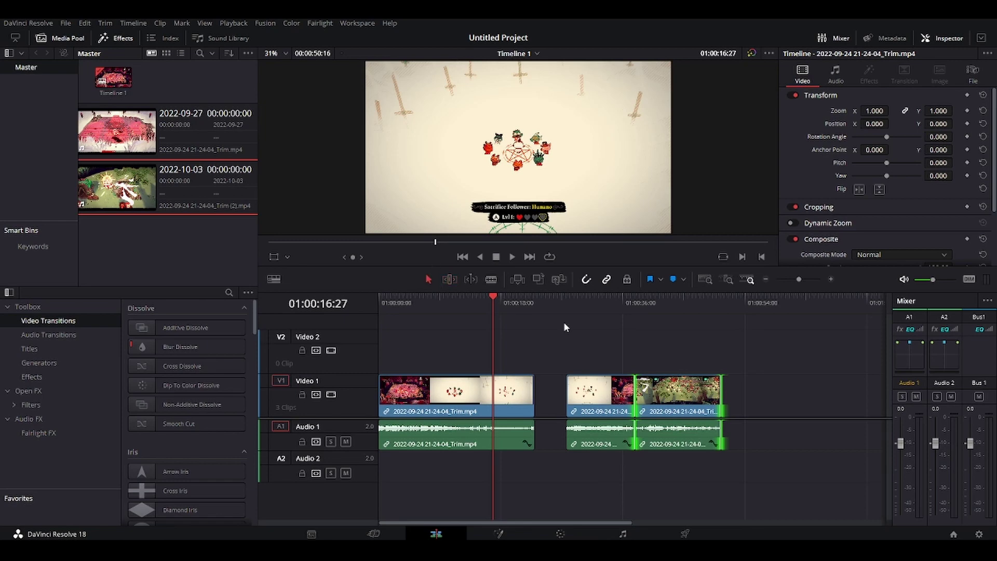
left_click_drag(566, 327, 671, 415)
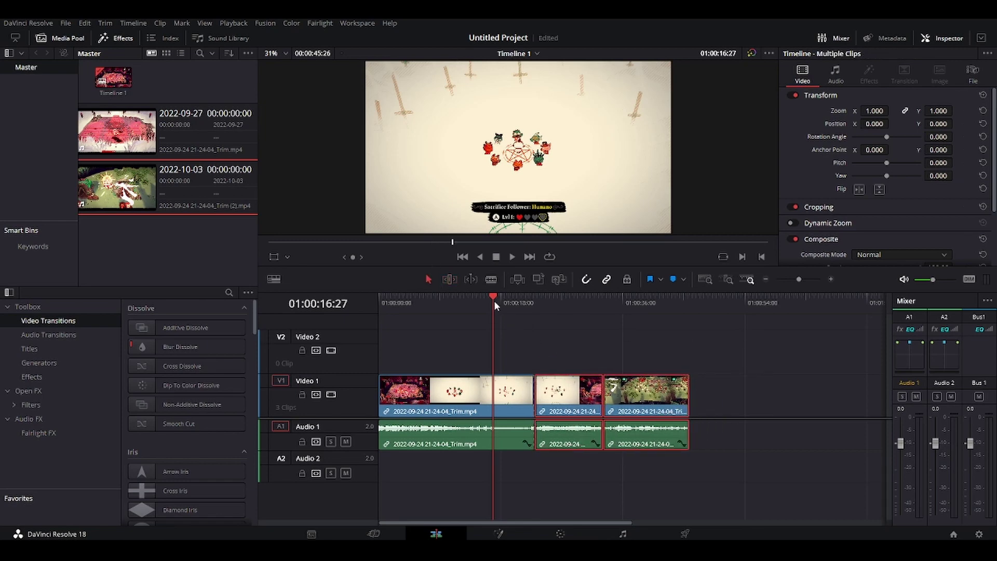
- Trim the first clip's start to the playhead at 01:00:04:08
left_click_drag(493, 295, 407, 304)
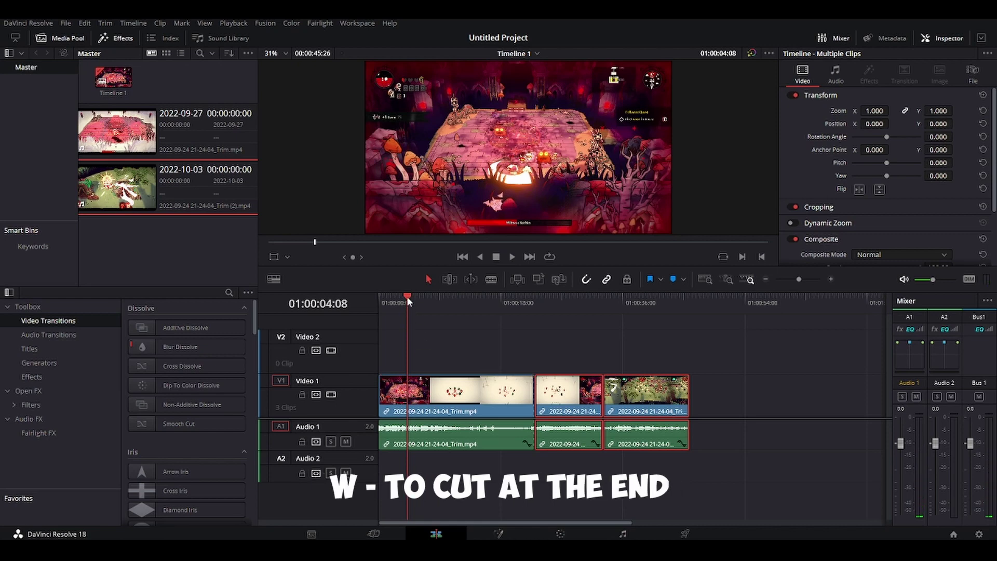
mouse_move(406, 296)
left_mouse_down()
mouse_move(499, 299)
mouse_move(408, 304)
left_mouse_up()
left_click(471, 399)
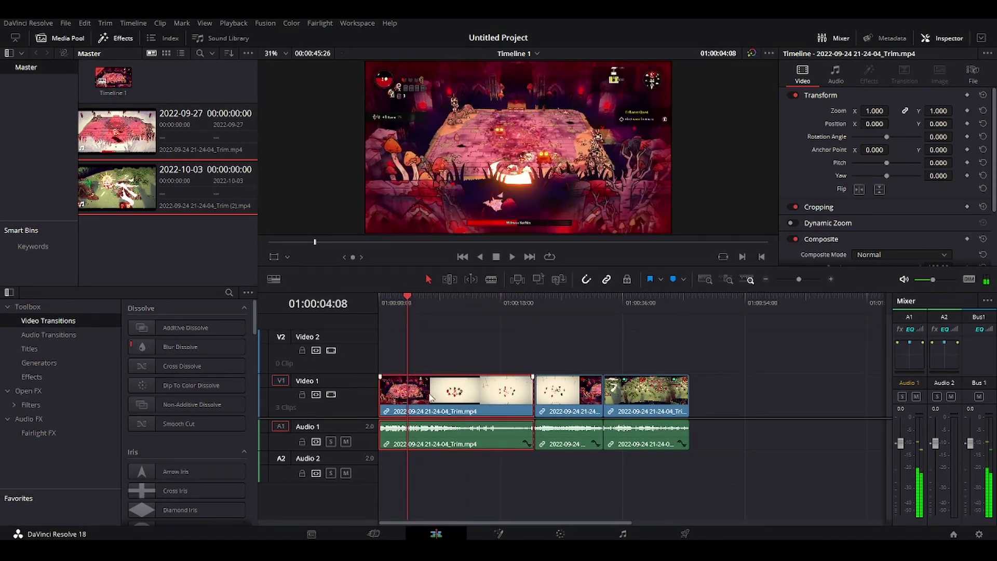
left_click_drag(433, 397, 435, 398)
key("shift+bracketleft")
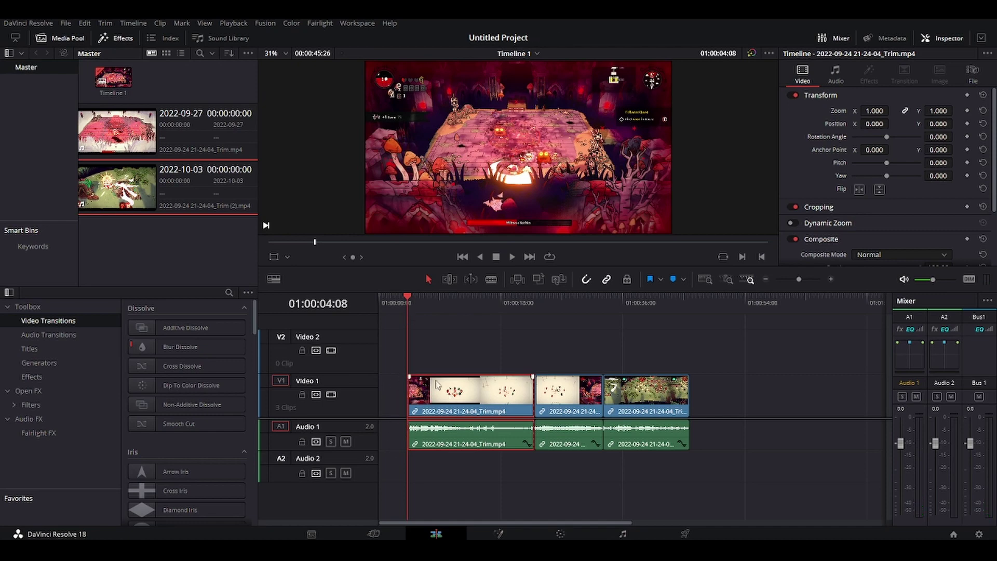
- Play back and trim the first clip's end at 01:00:17:27
left_click_drag(406, 293, 500, 307)
key("space")
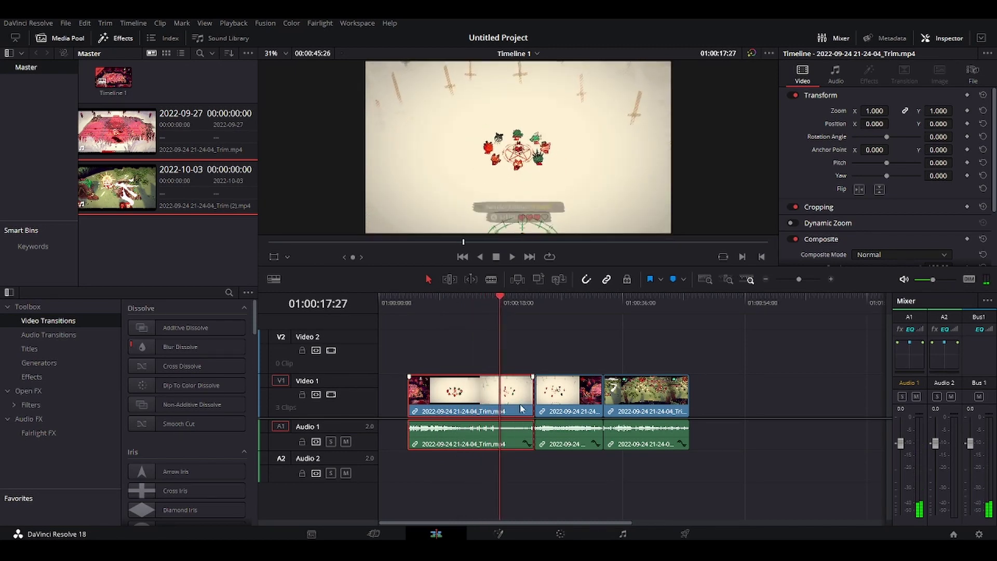
key("shift+]")
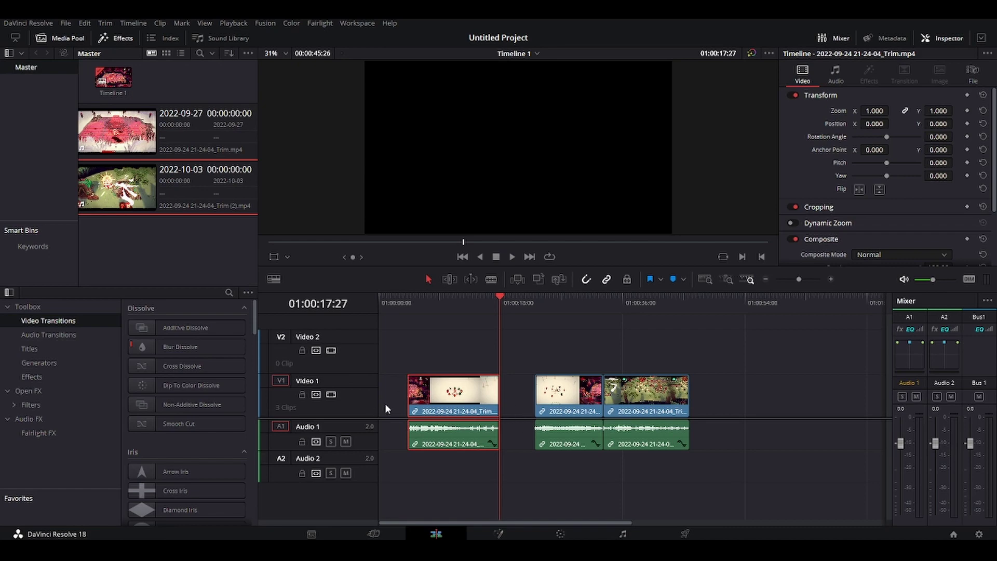
- Undo the trim, then in Trim Edit Mode ripple-trim the first clip from about 01:00:04 to 01:00:13:21
key("ctrl+z")
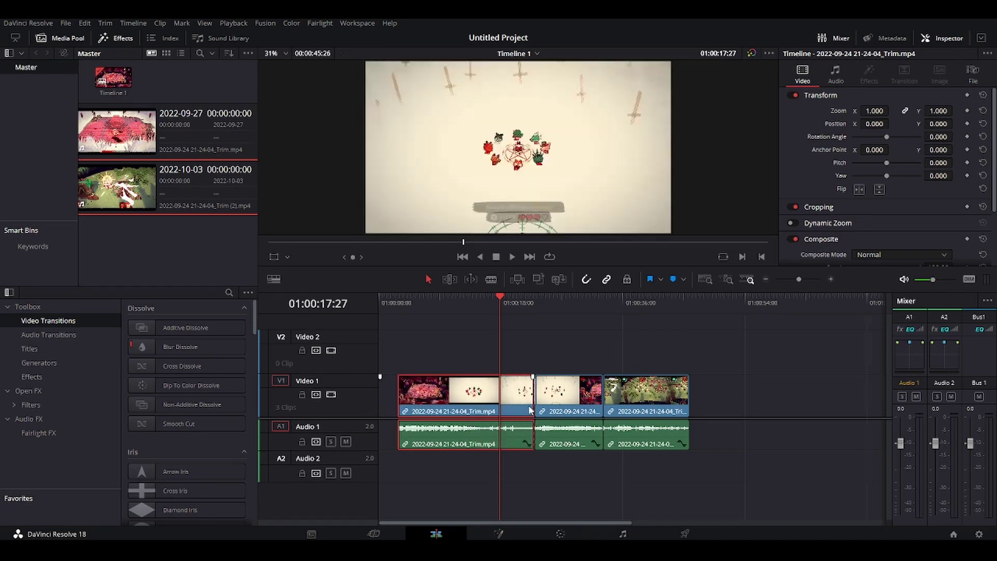
left_click(452, 280)
left_click_drag(502, 302, 412, 316)
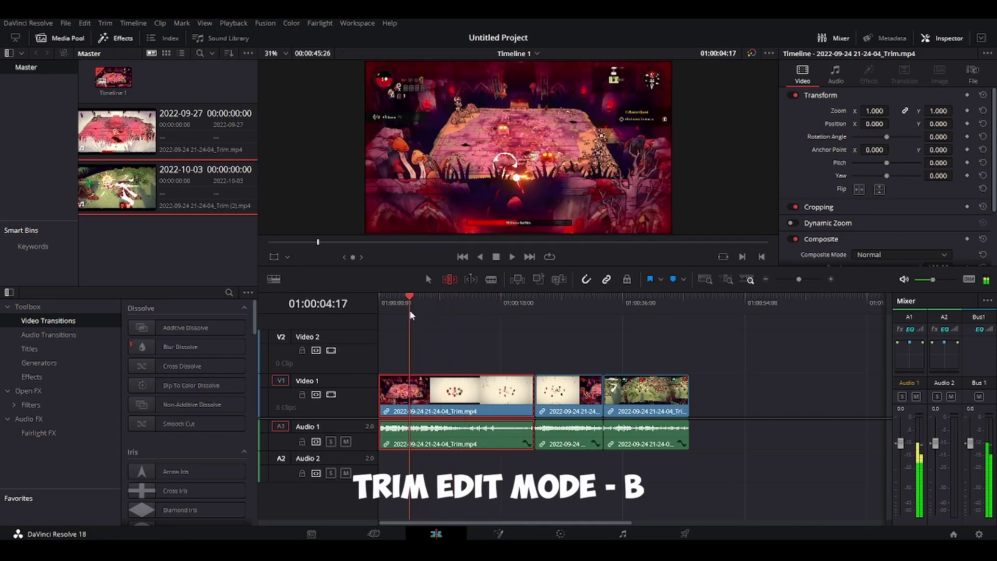
key("ctrl+shift+[")
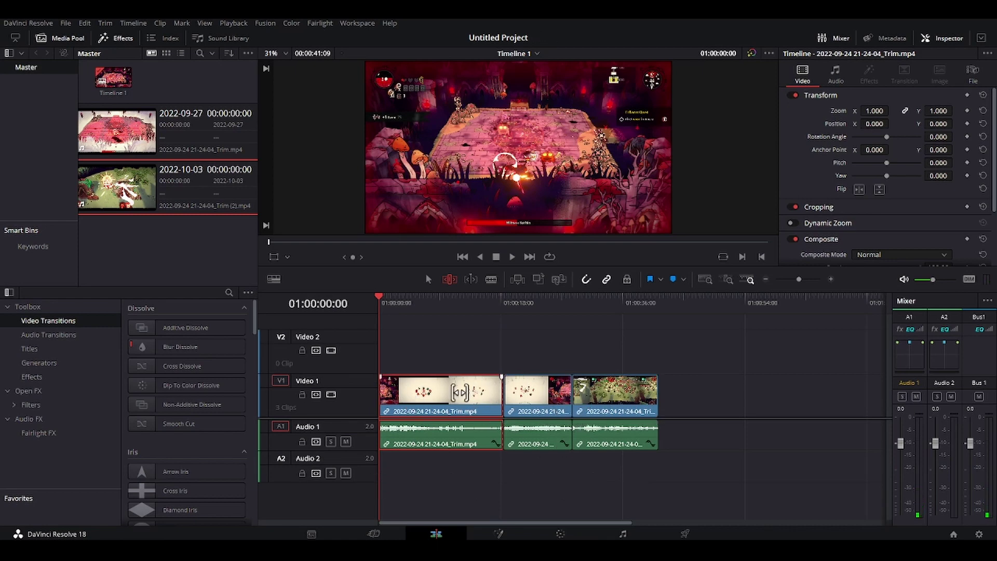
left_click(431, 304)
left_click(471, 304)
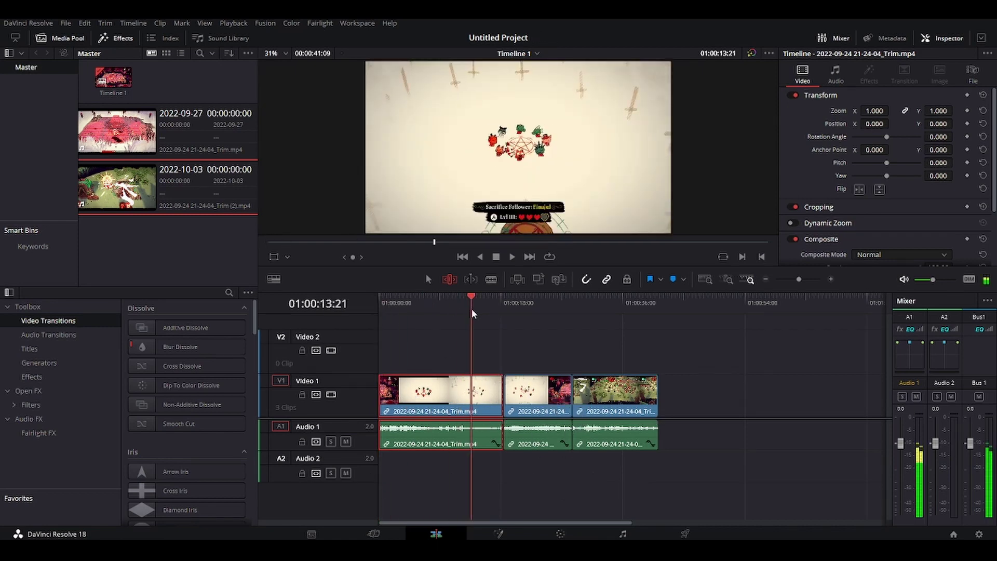
key("w")
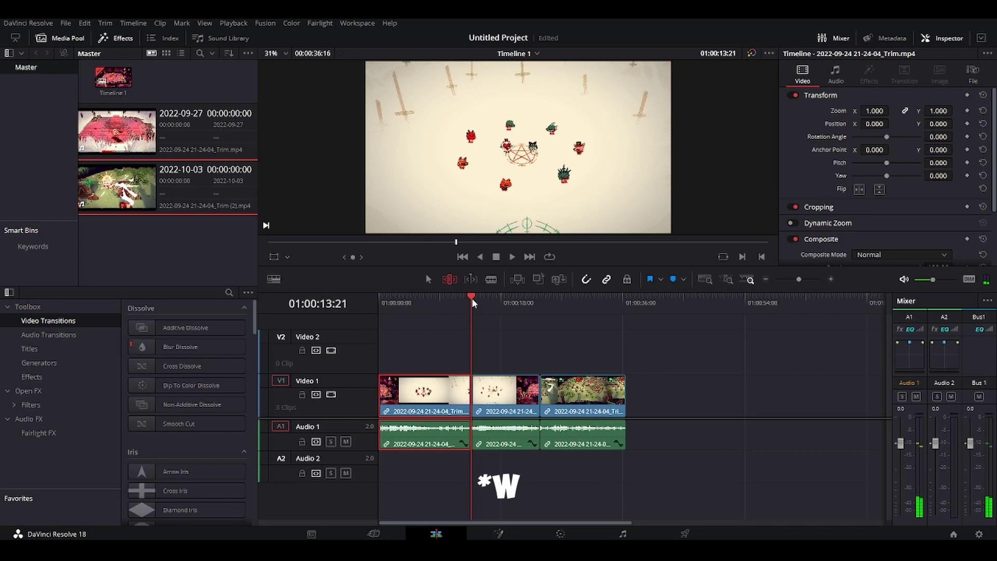
- Ripple-trim the third Video 1 clip's start to the playhead
left_click_drag(473, 306, 560, 308)
left_click(561, 380)
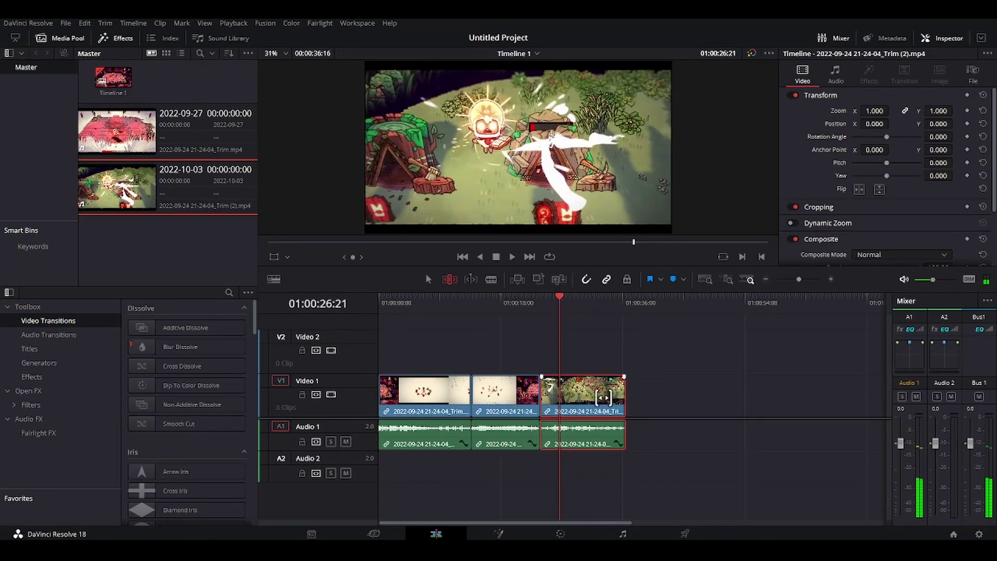
key("q")
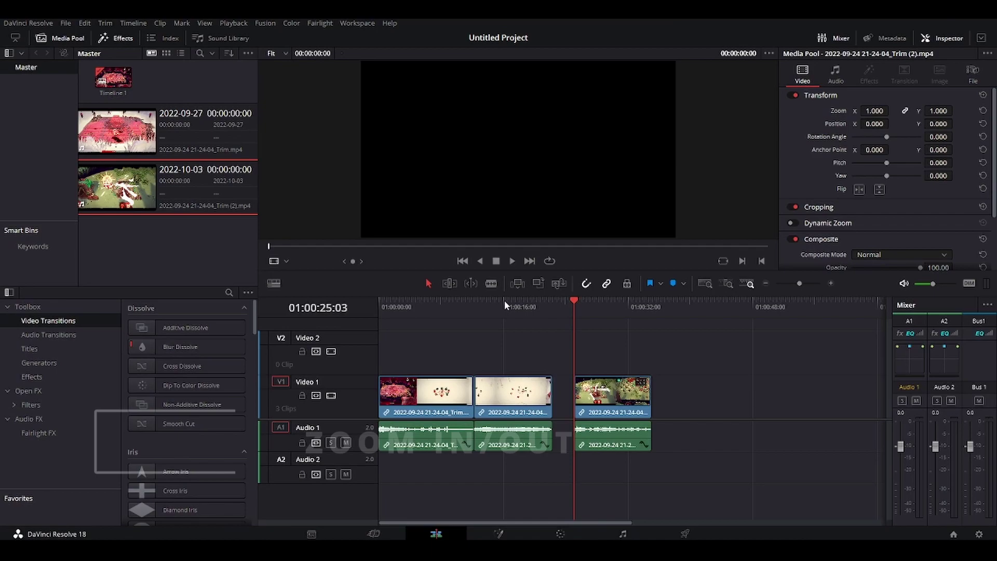
left_click(37, 23)
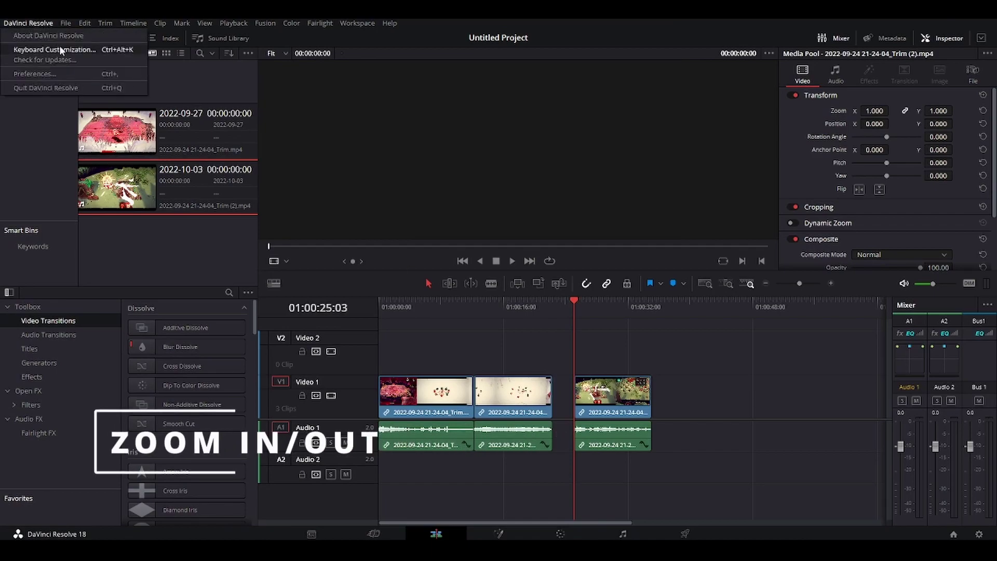
left_click(59, 45)
left_click(888, 193)
type("z")
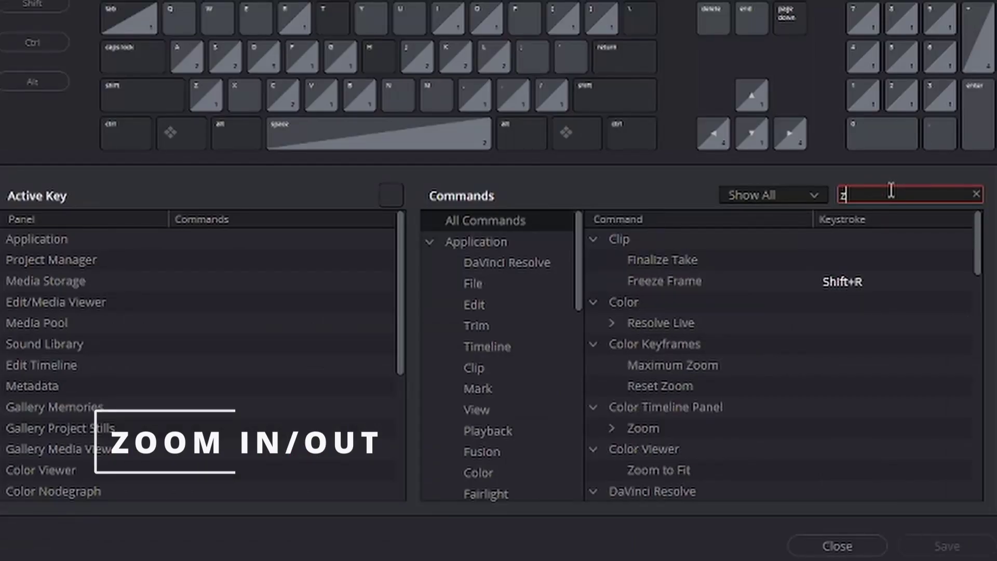
type("oom in")
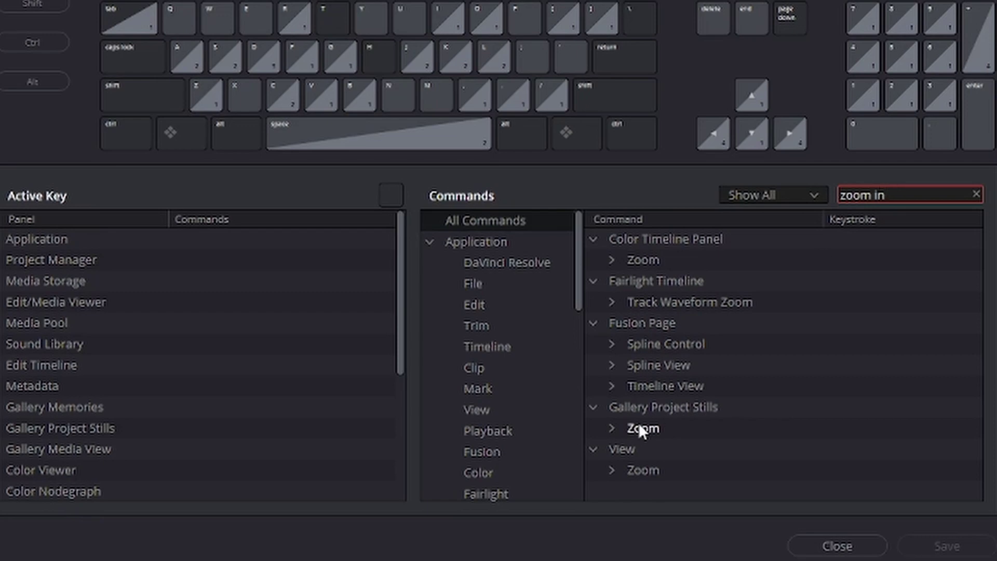
left_click(614, 470)
scroll(813, 422, "down", 1)
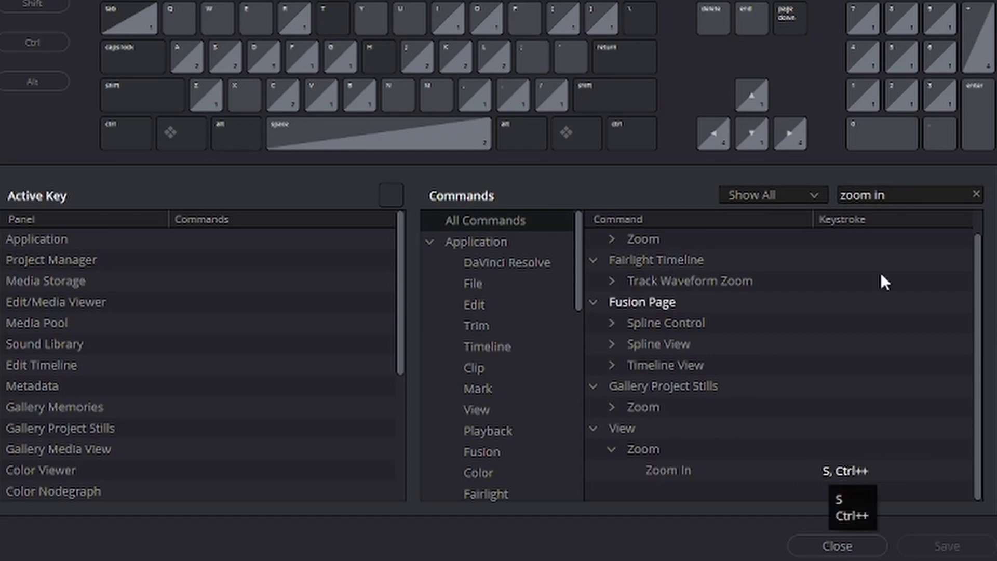
left_click(910, 195)
key("BackSpace")
key("BackSpace")
key("BackSpace")
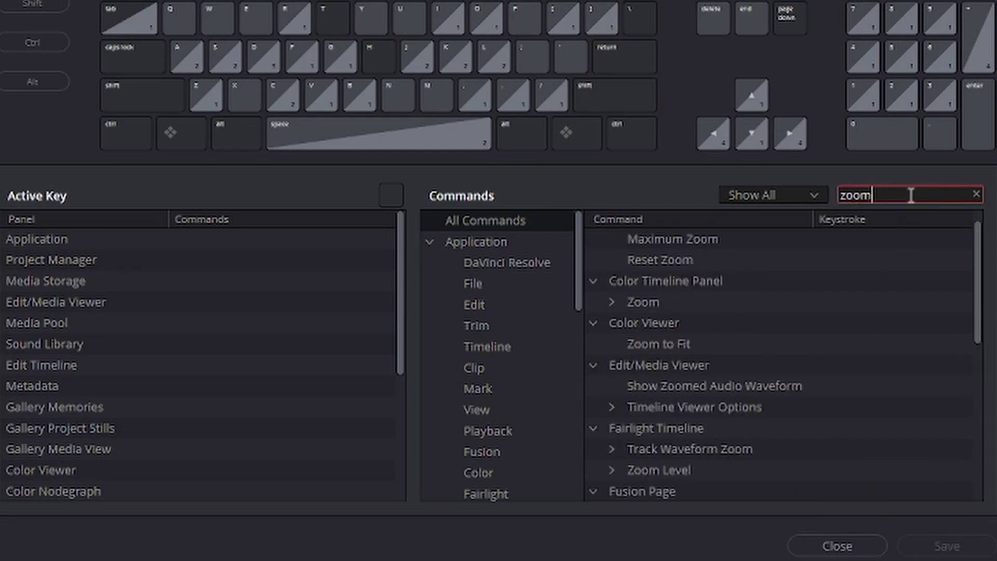
type("out")
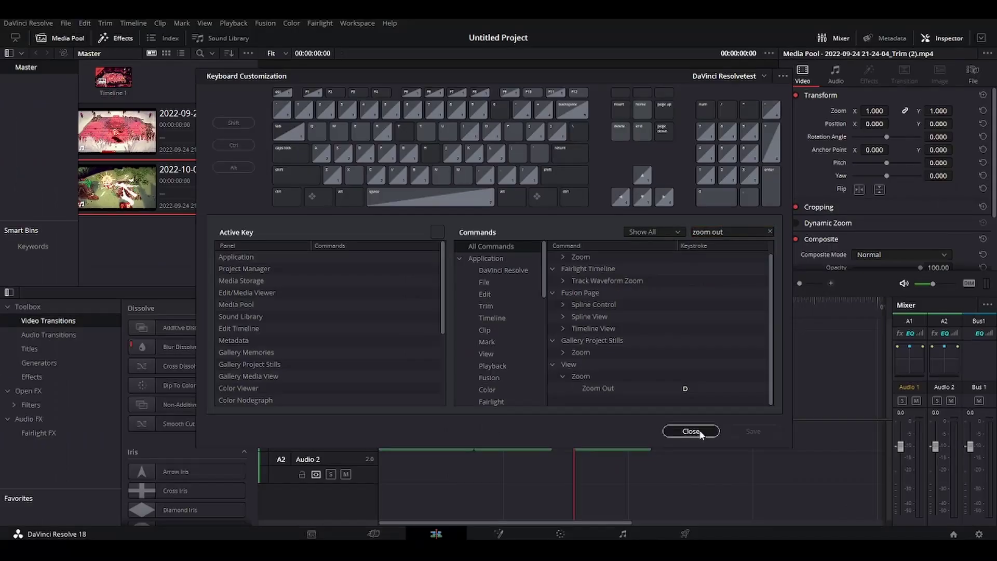
- Close the shortcut window, set the playhead to 01:00:17:14, and zoom the timeline in and out
left_click(837, 546)
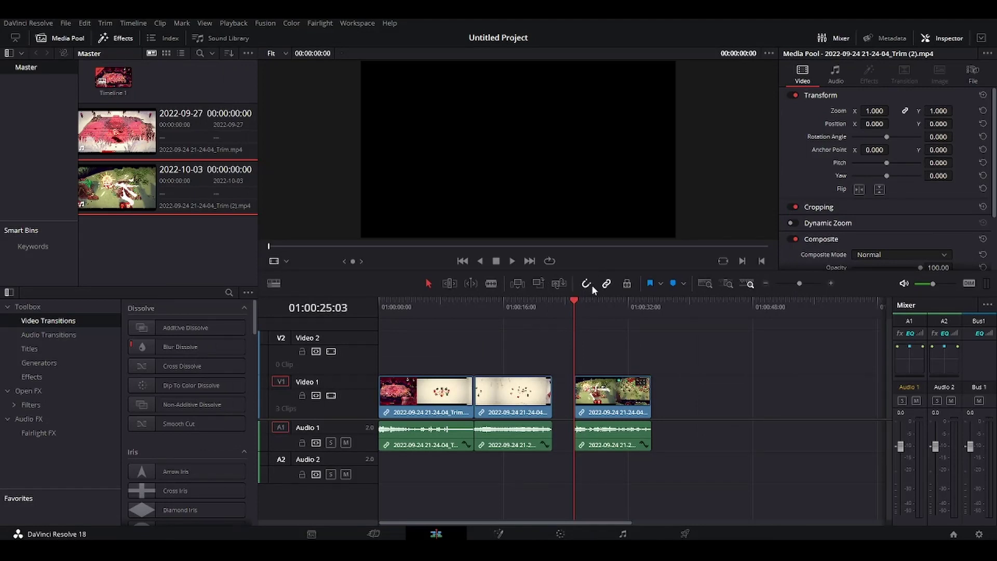
left_click_drag(573, 304, 514, 303)
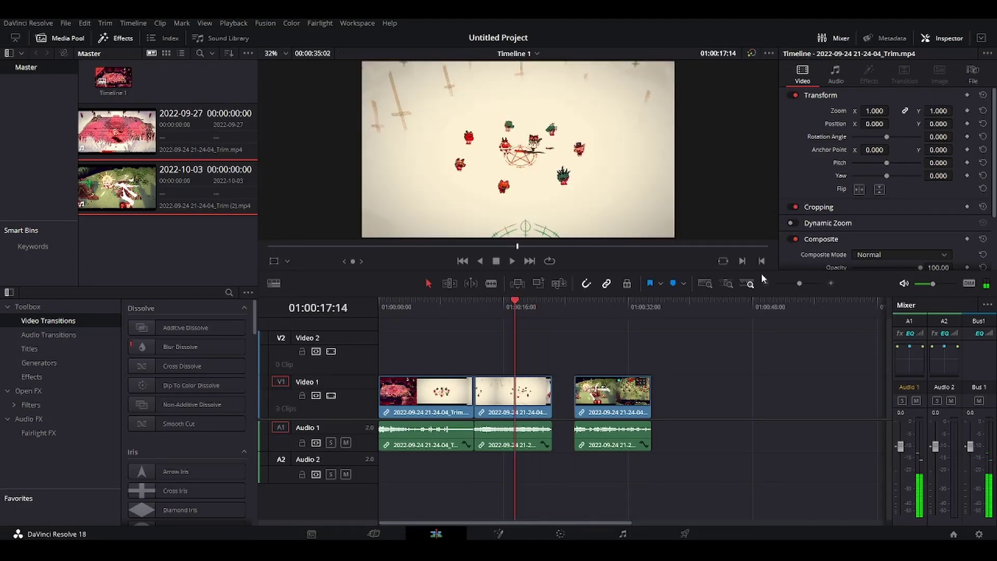
left_click_drag(800, 284, 788, 288)
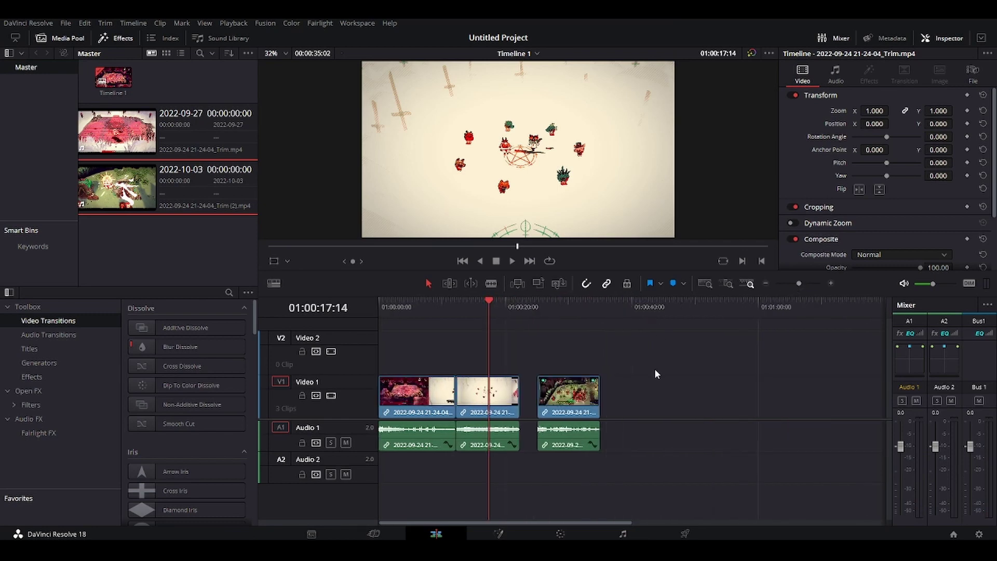
scroll(654, 369, "up", 5)
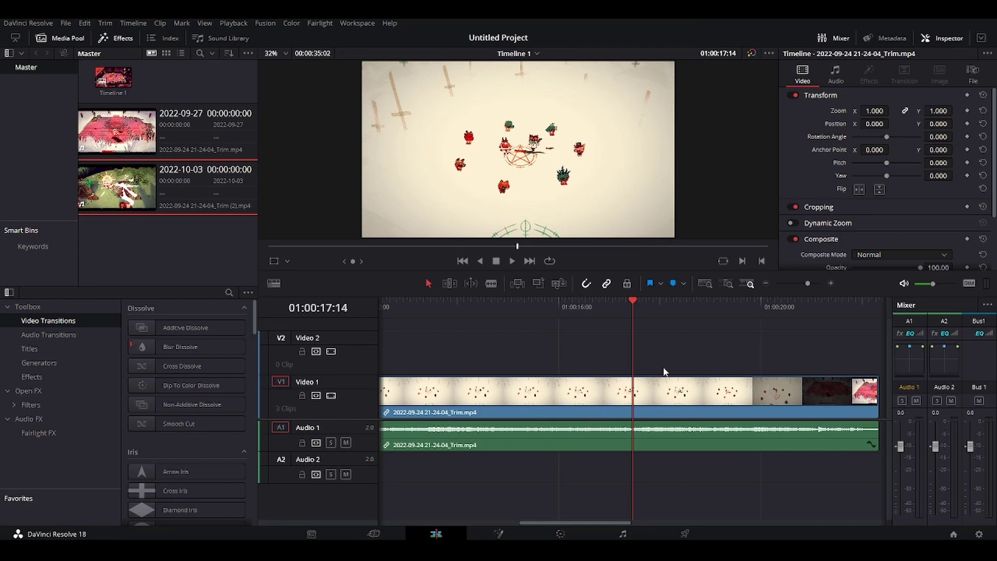
scroll(726, 404, "up", 2)
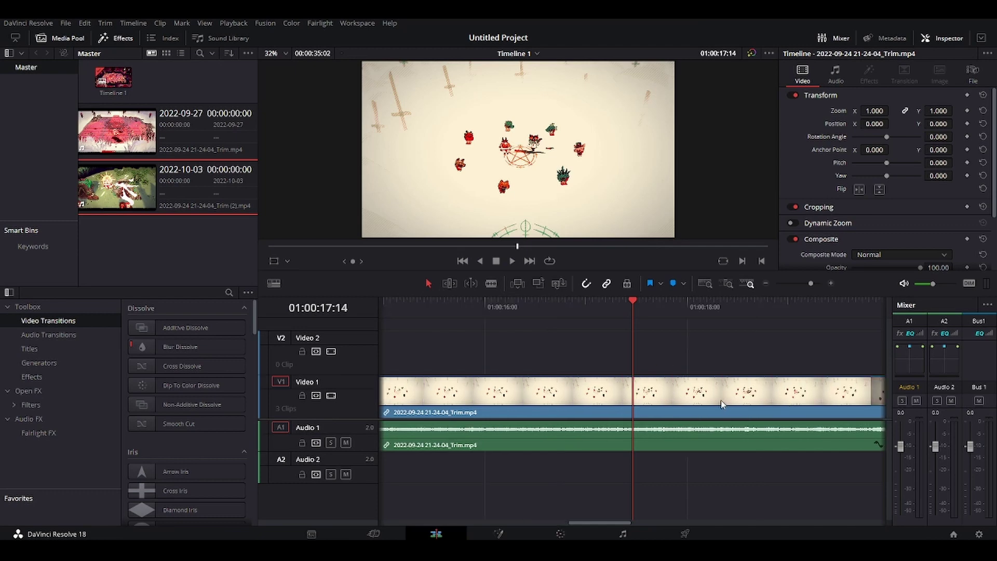
scroll(722, 404, "down", 3)
scroll(721, 404, "down", 4)
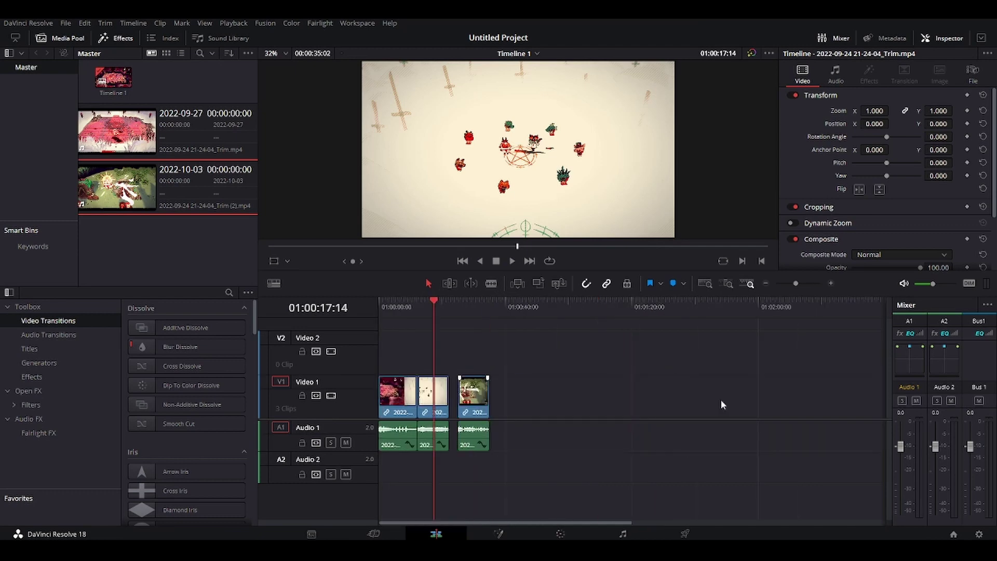
scroll(722, 404, "up", 3)
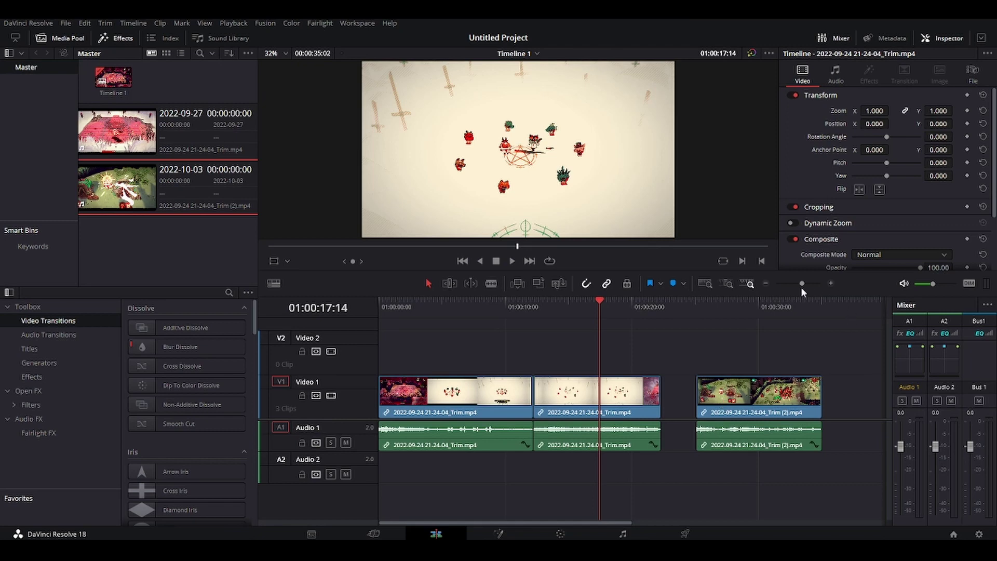
scroll(802, 285, "down", 3)
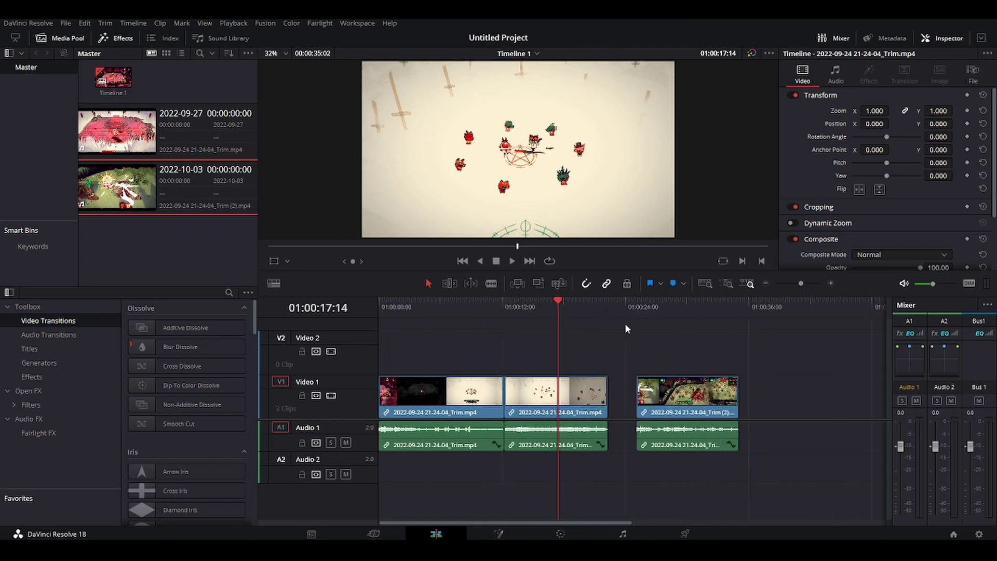
key("space")
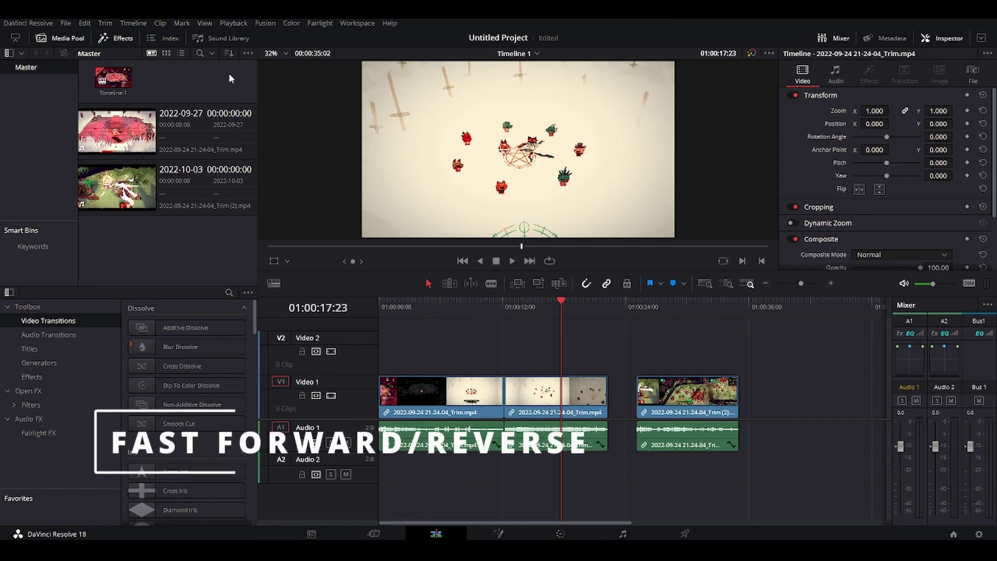
left_click(42, 23)
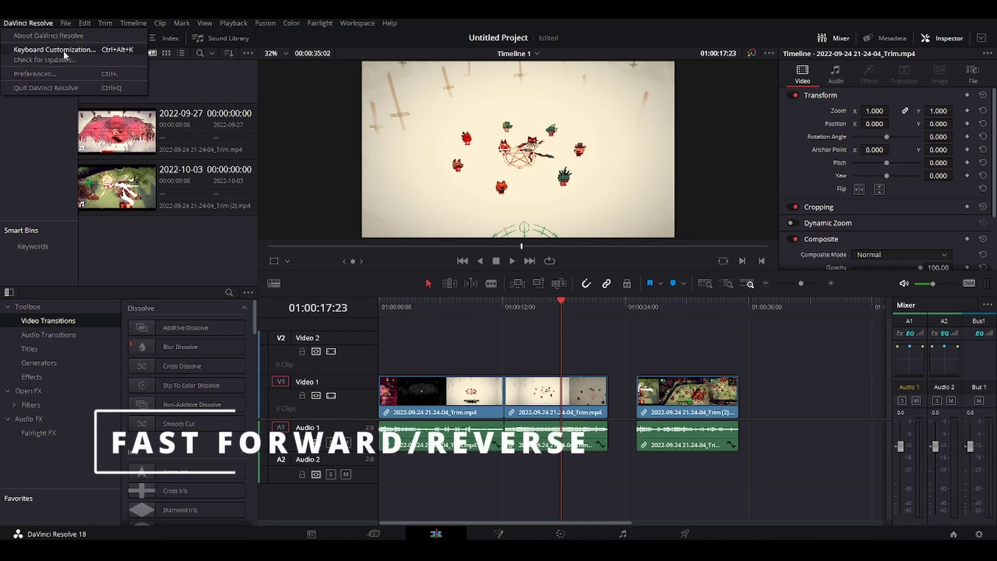
left_click(36, 50)
left_click(881, 193)
type("fast")
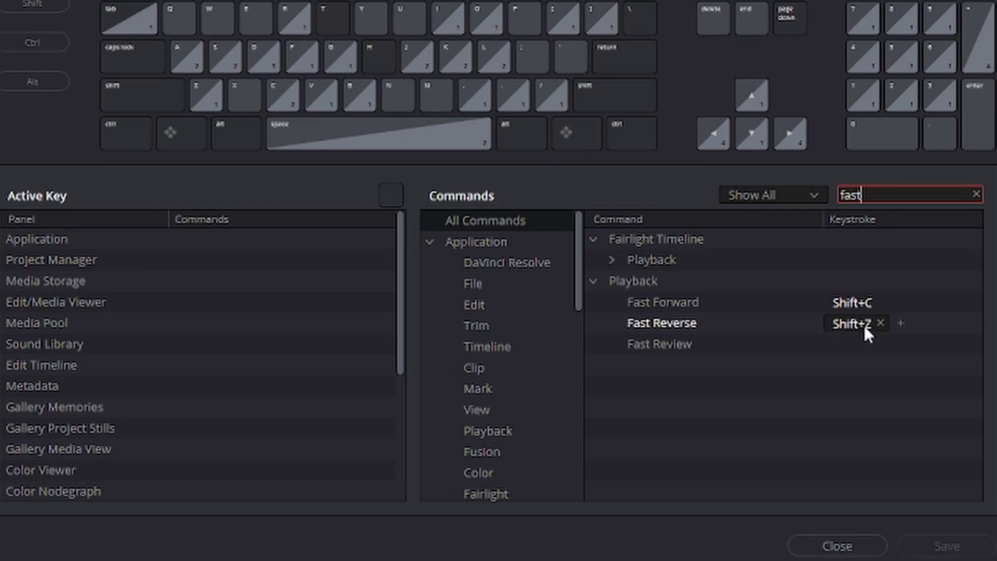
- Close the shortcut settings, play the timeline from the start, stop, then fast-reverse it
left_click(836, 547)
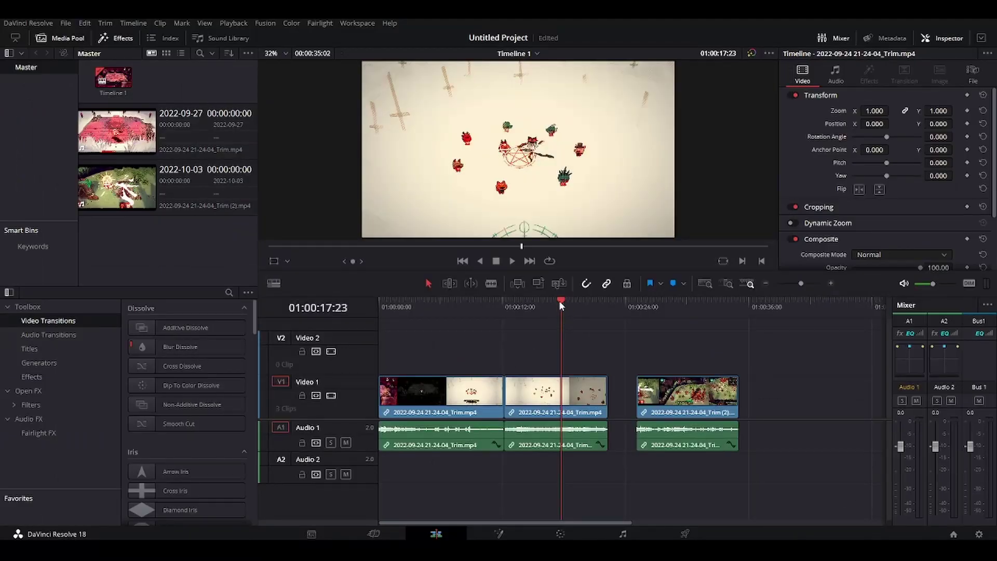
left_click_drag(560, 304, 383, 305)
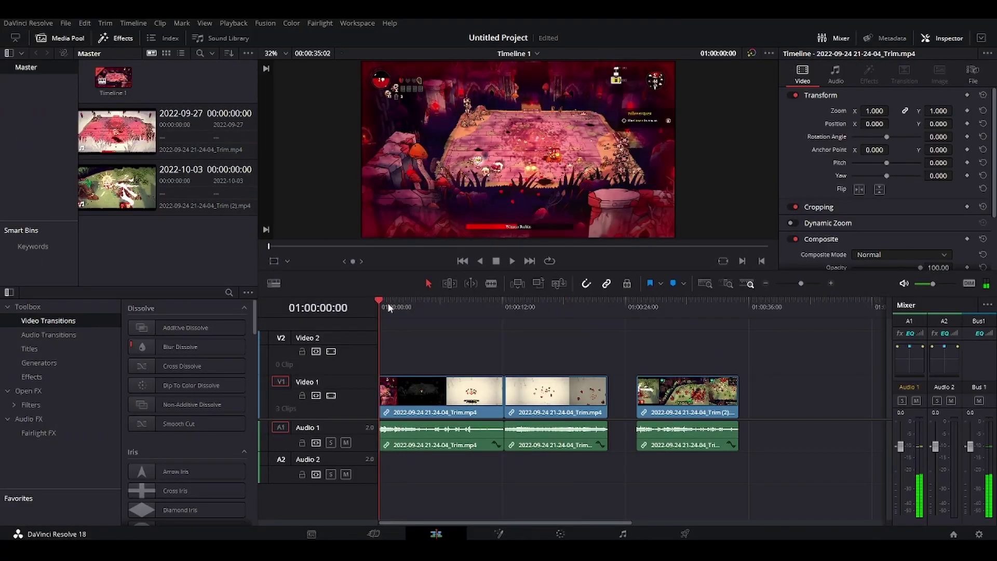
key("space")
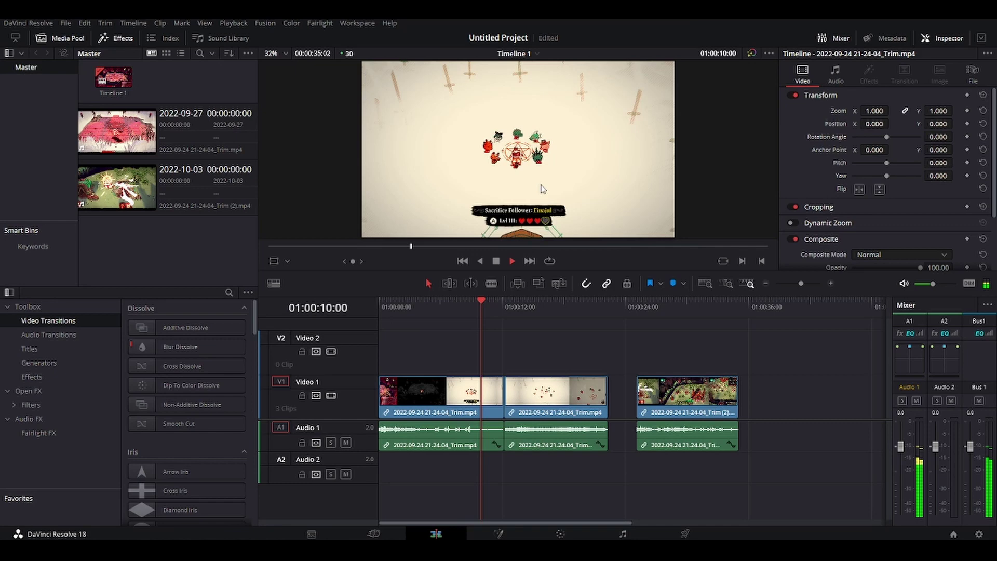
key("space")
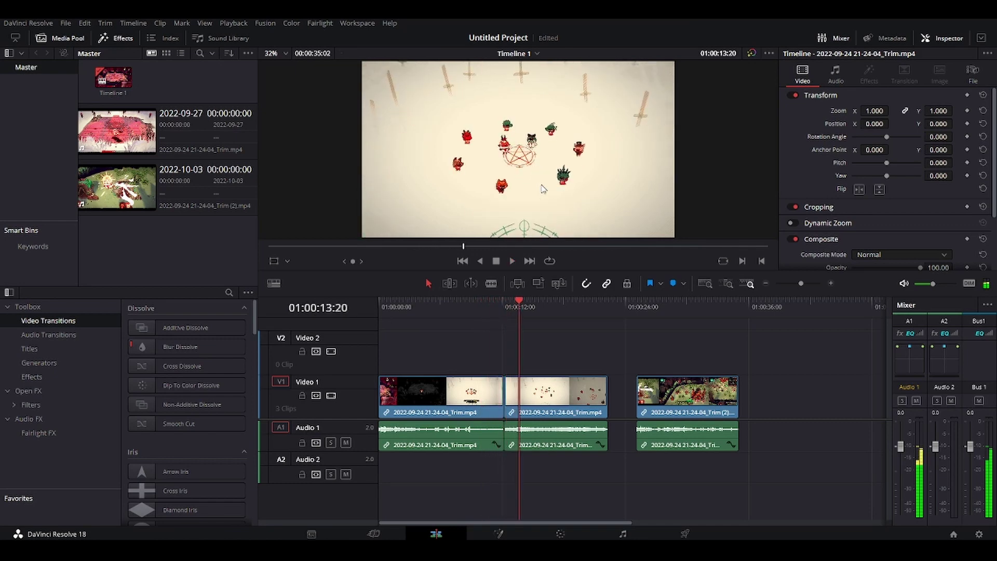
key("j")
key("j")
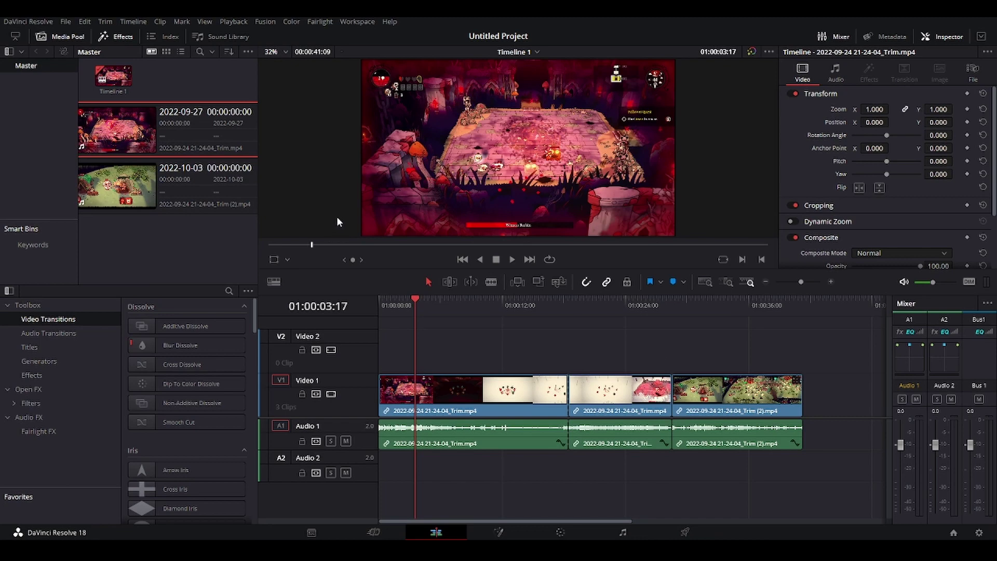
key("q")
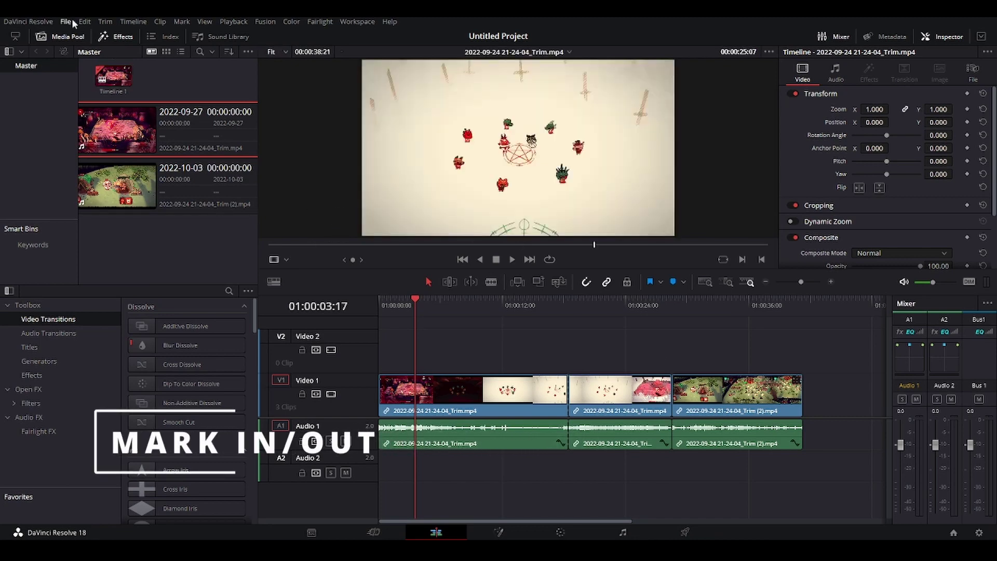
left_click(40, 23)
left_click(39, 46)
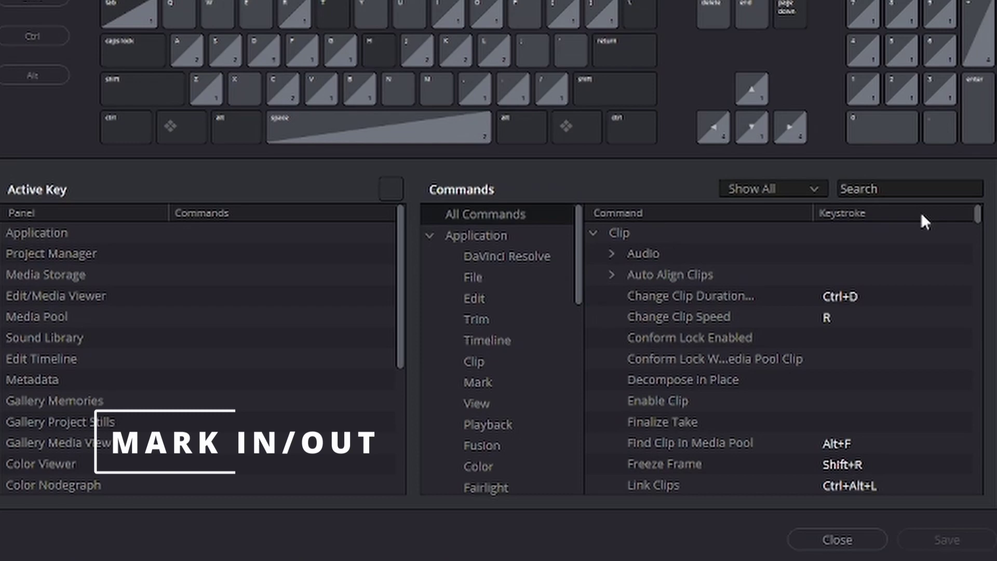
left_click(923, 188)
type("marek")
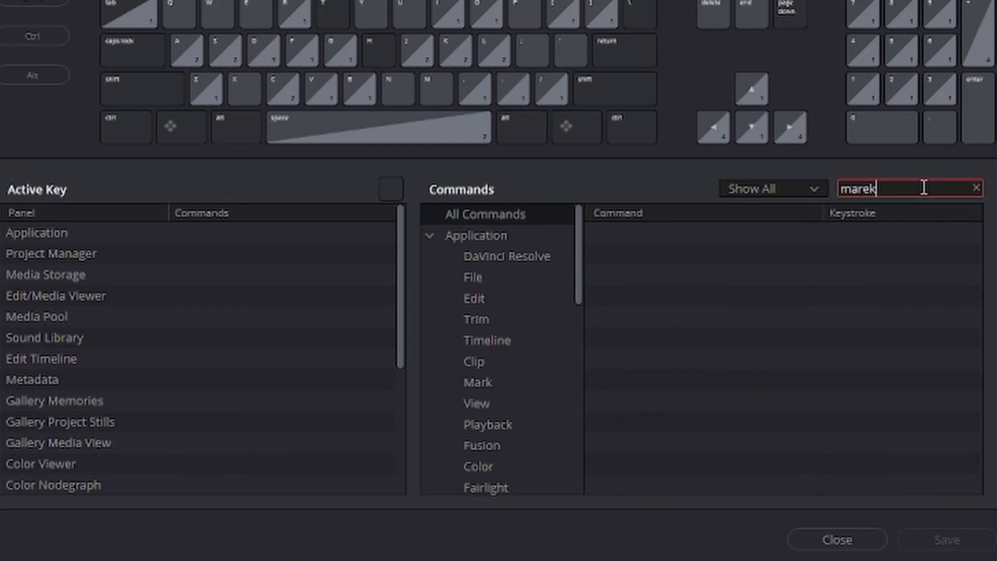
key("BackSpace")
key("BackSpace")
type("k in")
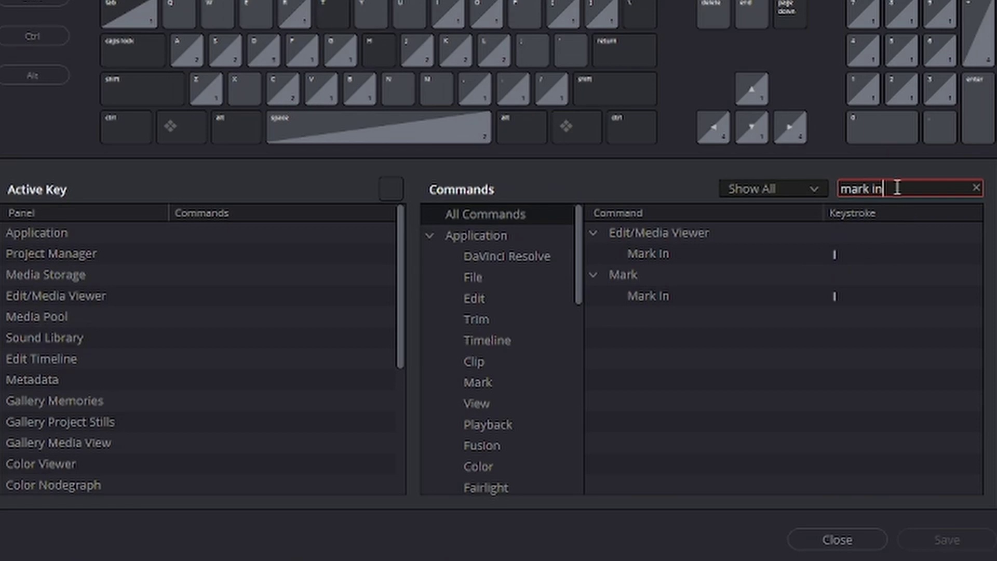
key("BackSpace")
key("BackSpace")
type("out")
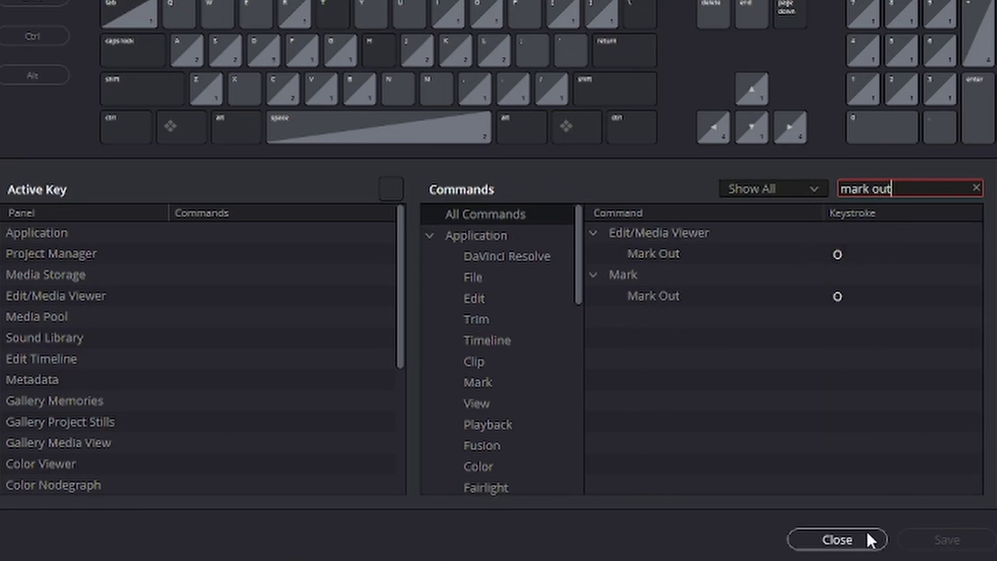
left_click(856, 539)
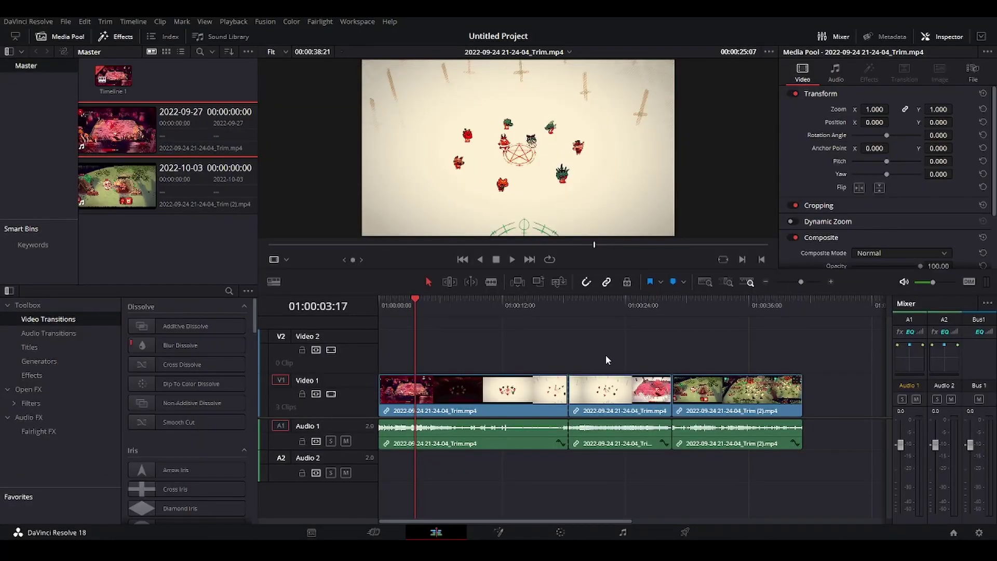
- Delete all three timeline clips and pick the Trim clip in the Media Pool
left_click_drag(497, 344, 747, 444)
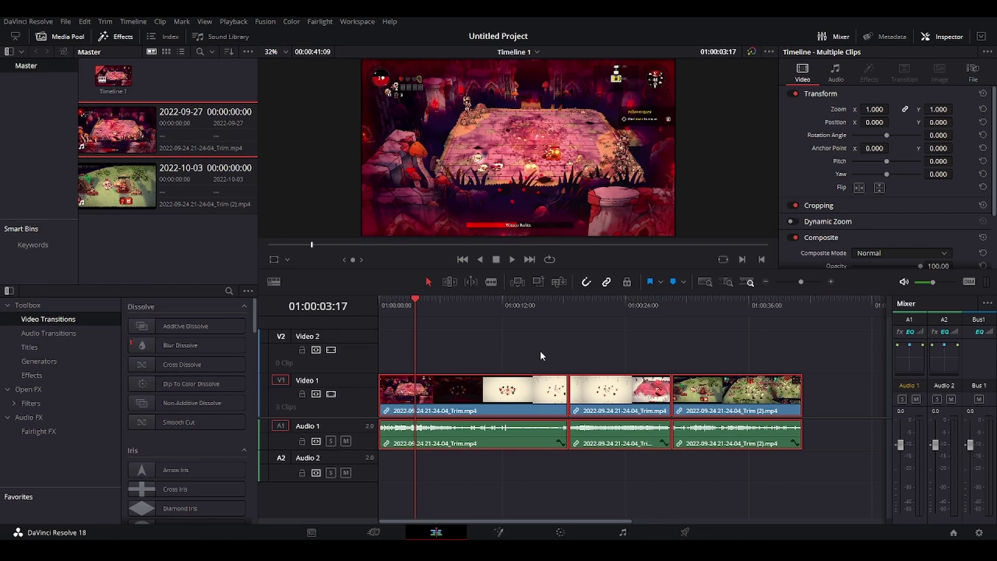
key("Delete")
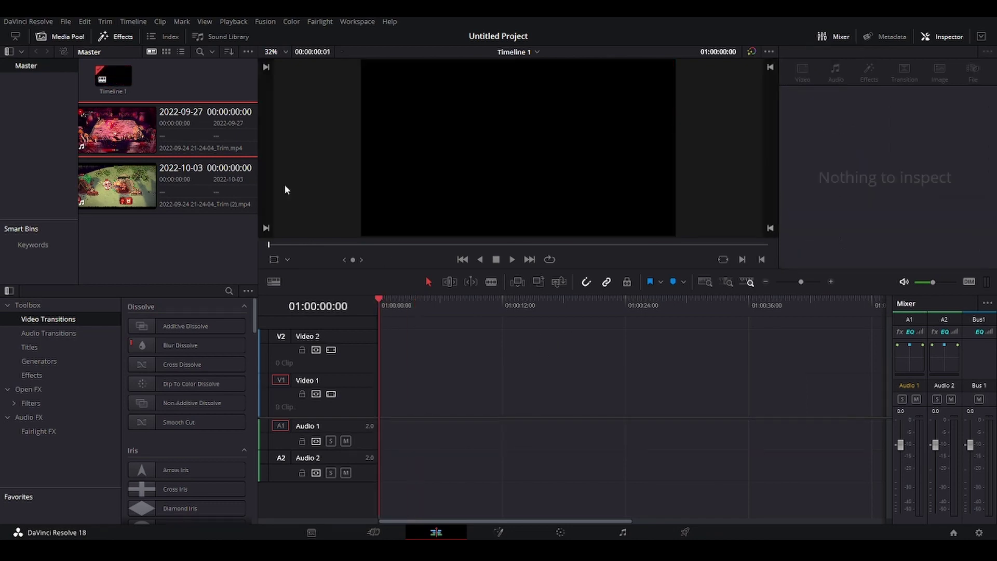
left_click(146, 117)
- Load the Trim clip into the source viewer and play it from around 00:00:15
double_click(157, 130)
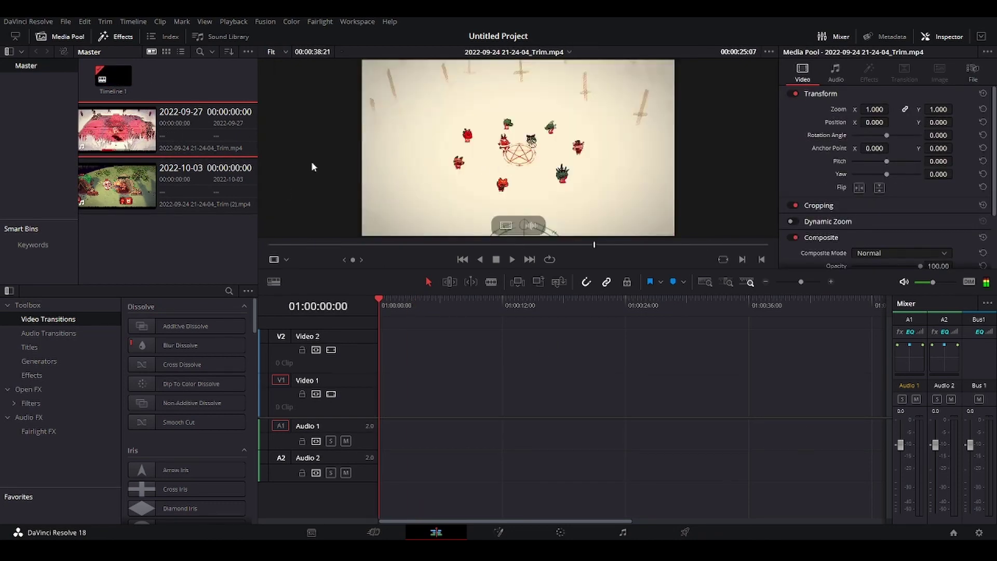
left_click_drag(595, 245, 451, 250)
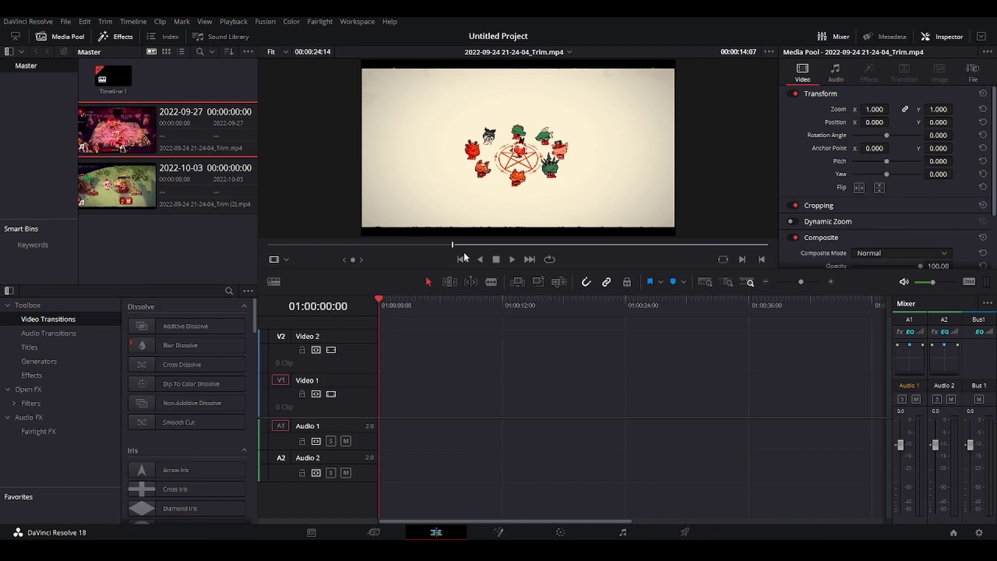
key("space")
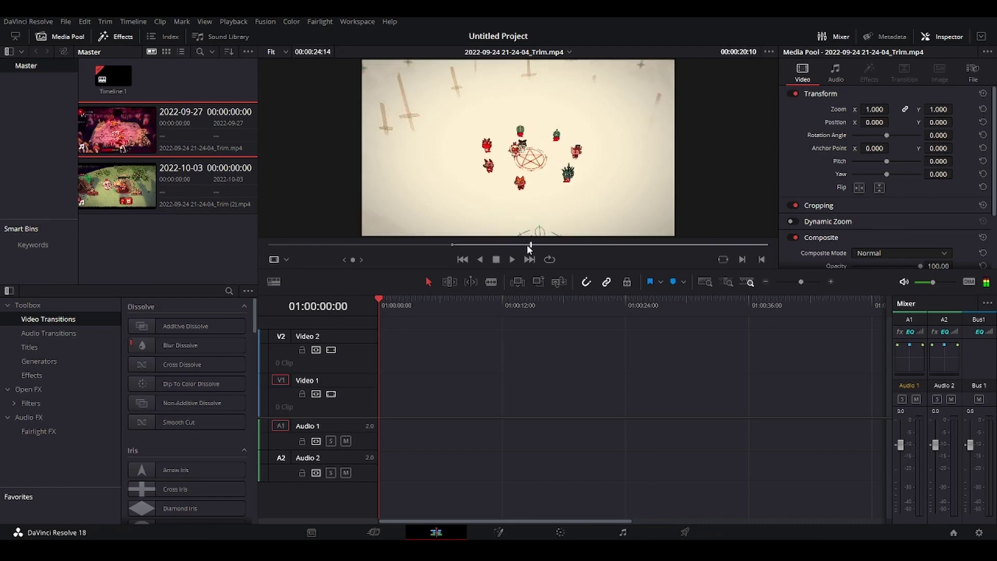
- Mark the portion ending at 00:00:24 and place it onto the empty timeline
left_click_drag(481, 248, 579, 248)
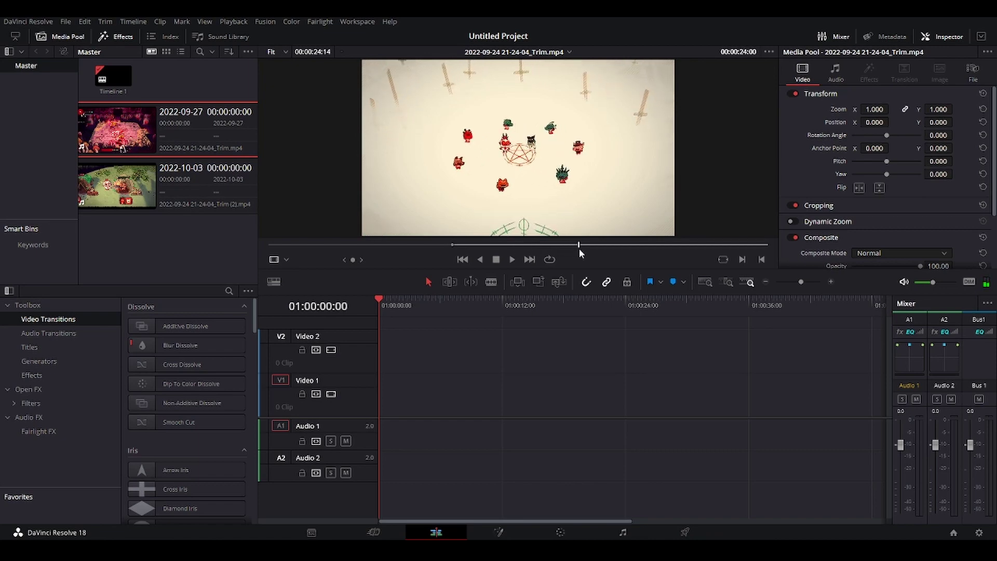
left_click_drag(578, 248, 578, 249)
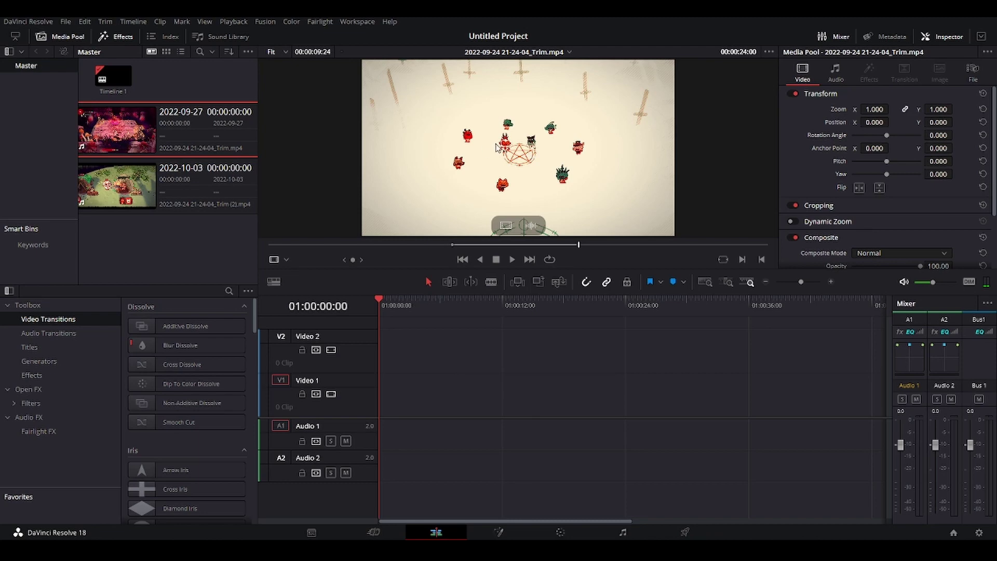
left_click_drag(496, 147, 539, 389)
- Play the timeline from just before the newly placed clip
left_click_drag(391, 300, 470, 306)
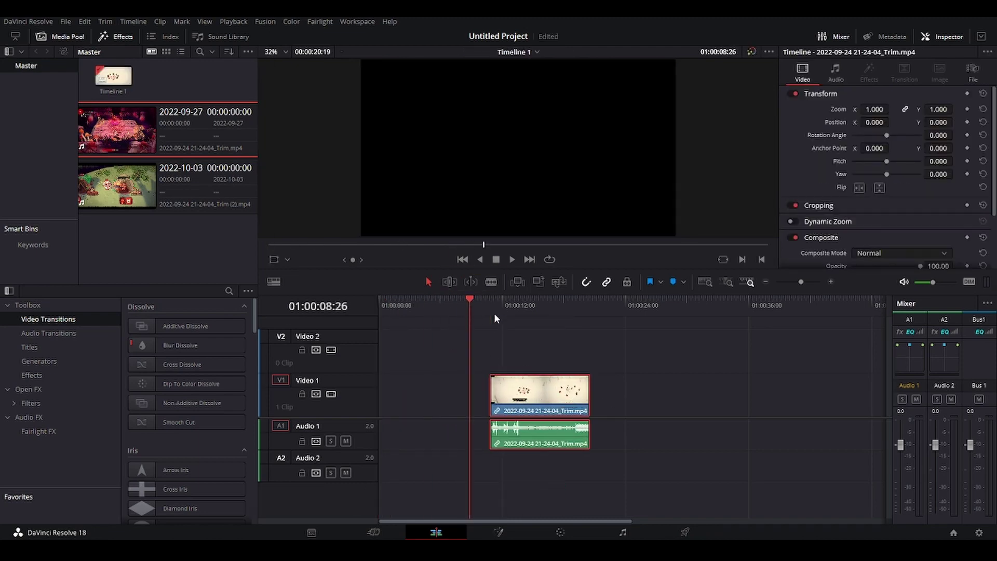
key("space")
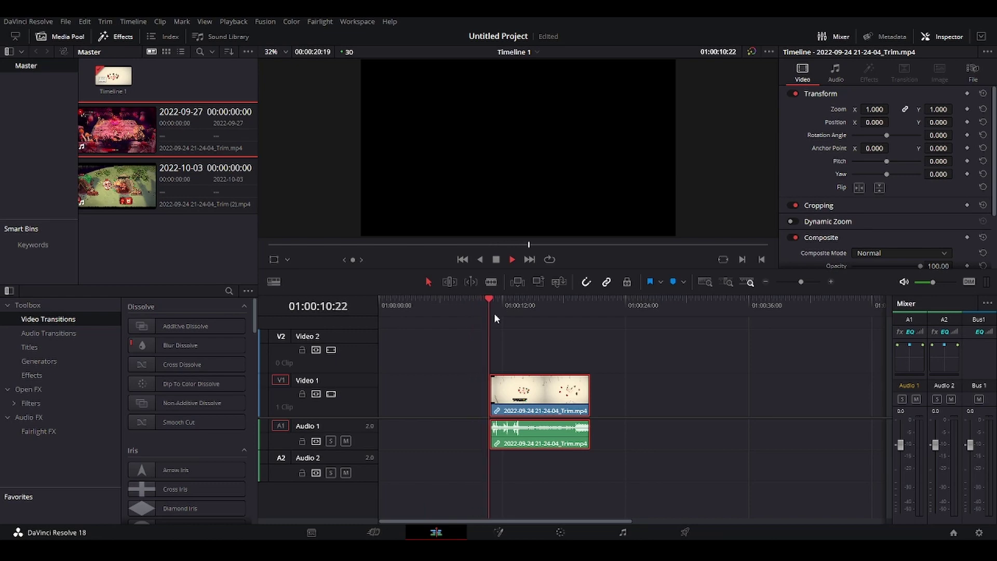